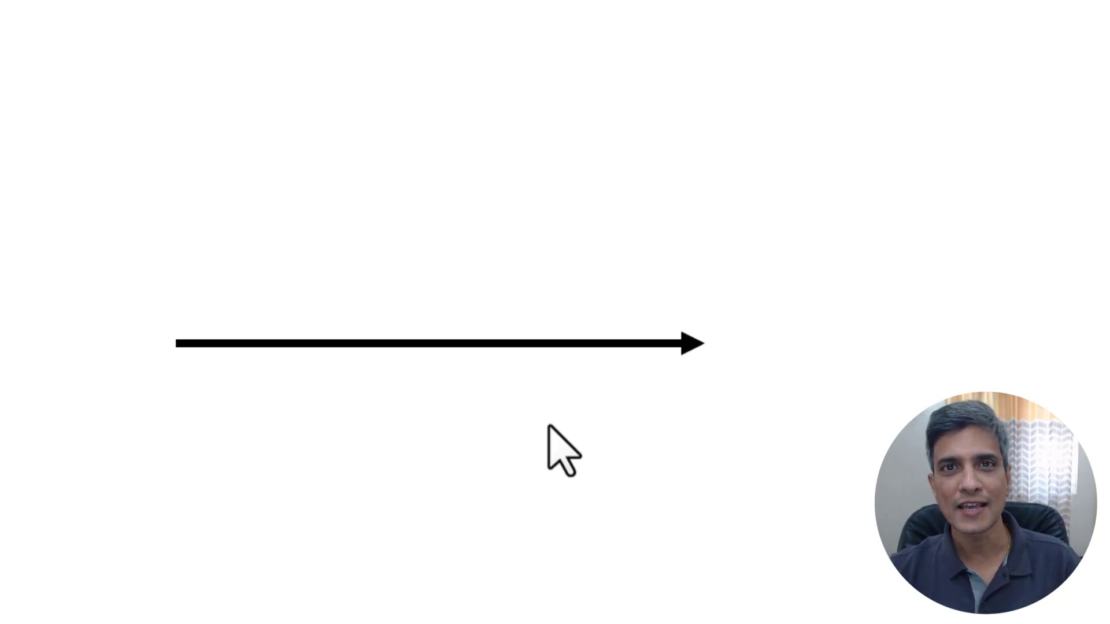
Step: Open the Shapes gallery in the Home tab's Drawing group
click(686, 128)
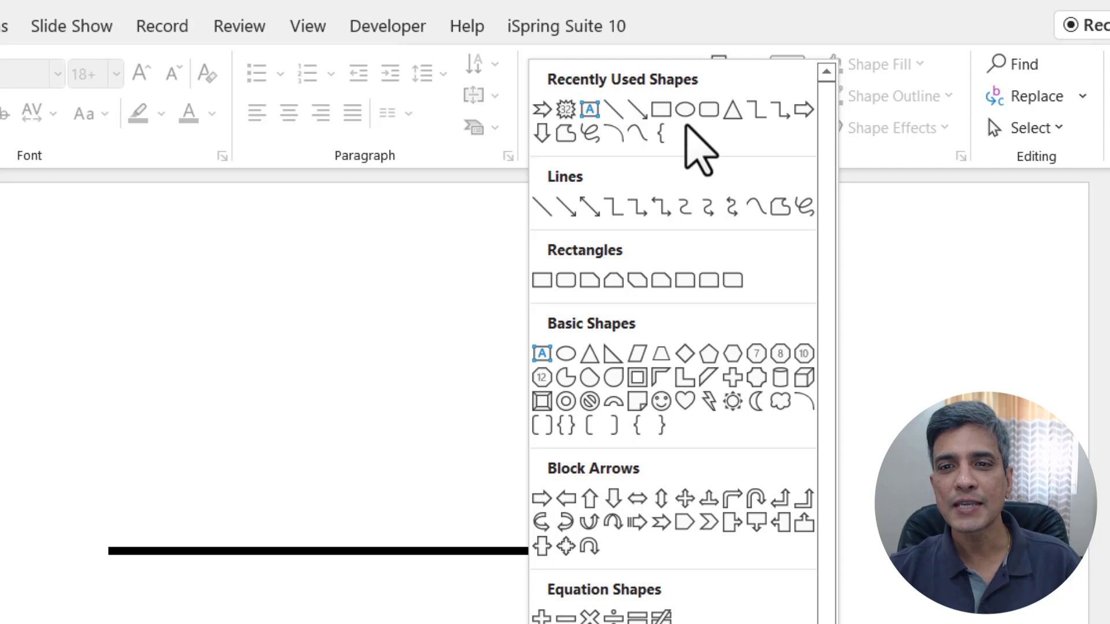
Step: Draw a Line Arrow horizontally across the middle of the slide
click(568, 207)
drag(35, 380, 569, 370)
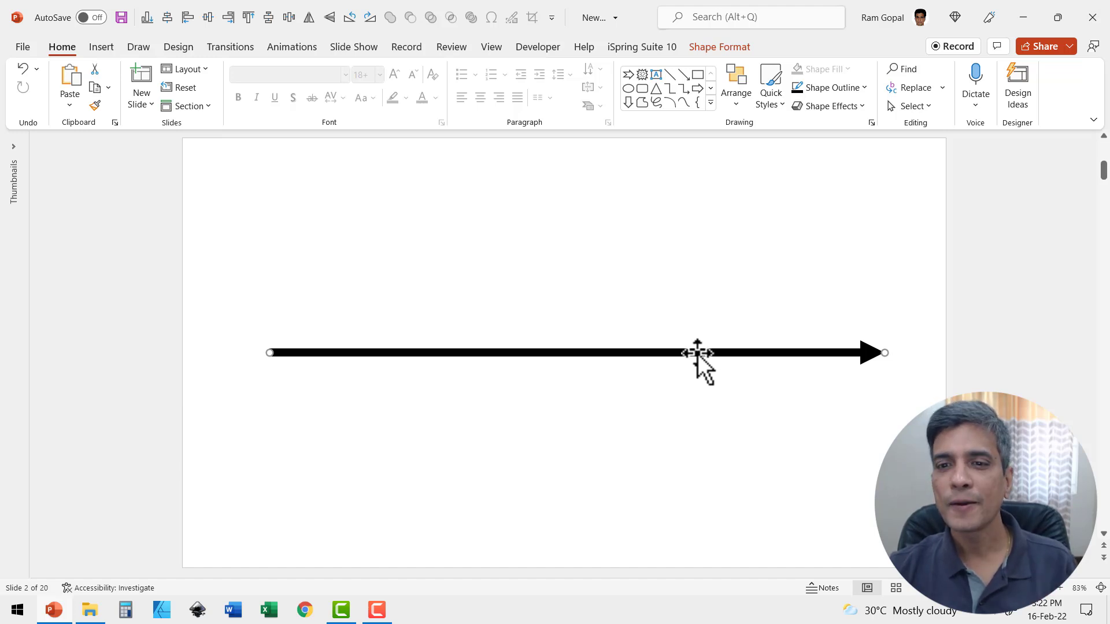
Step: In the arrow's Format Shape pane, try Double and Triple compound lines, then return to Single
right_click(697, 354)
click(763, 558)
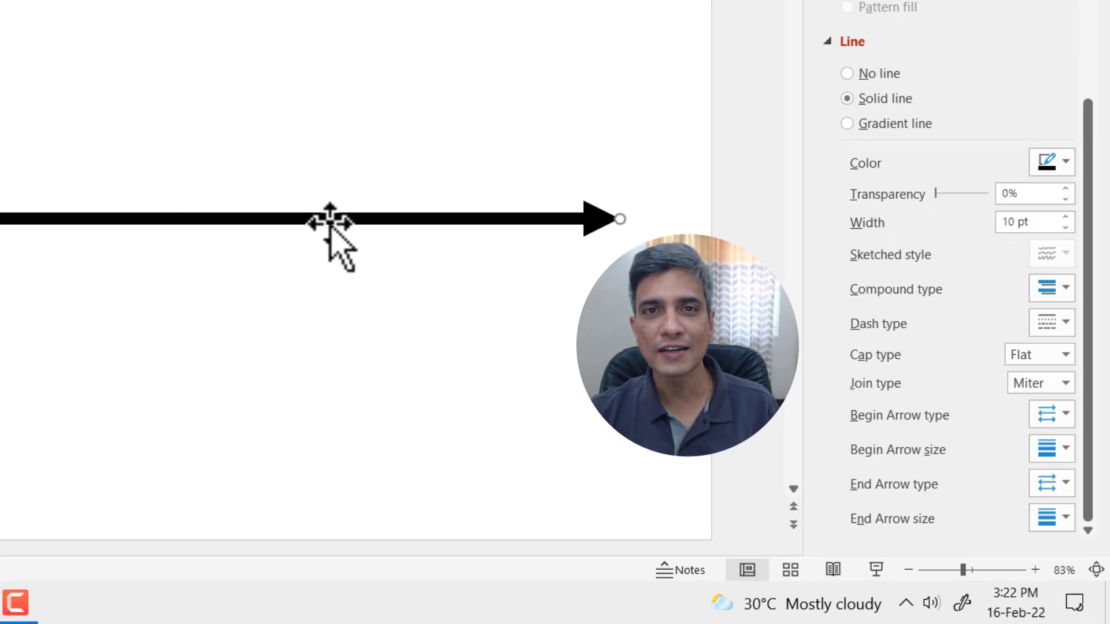
click(1064, 284)
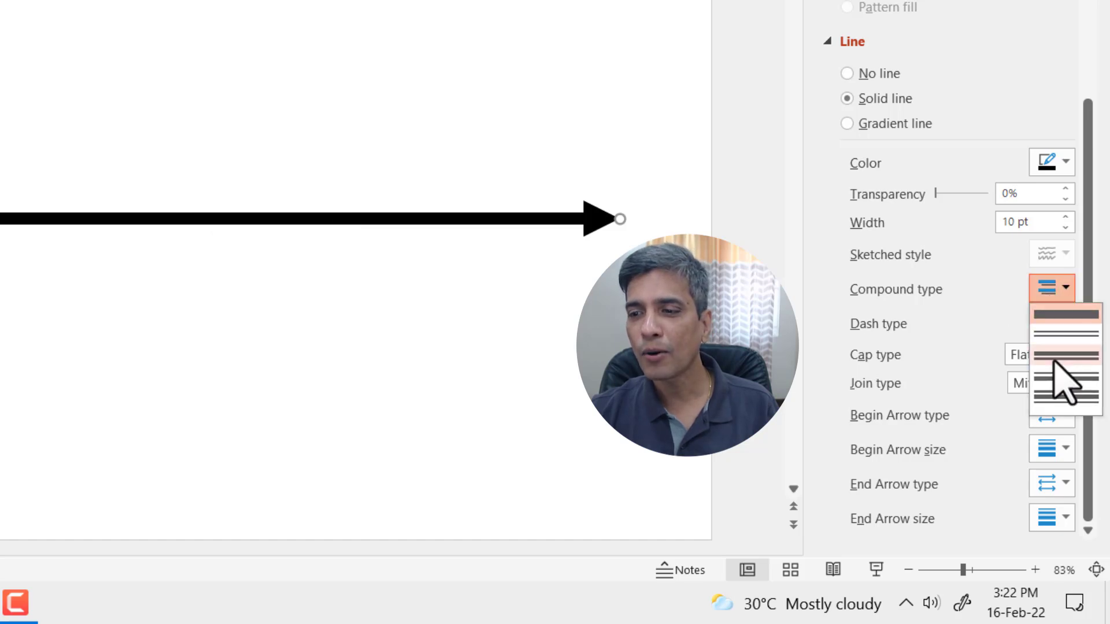
click(1059, 382)
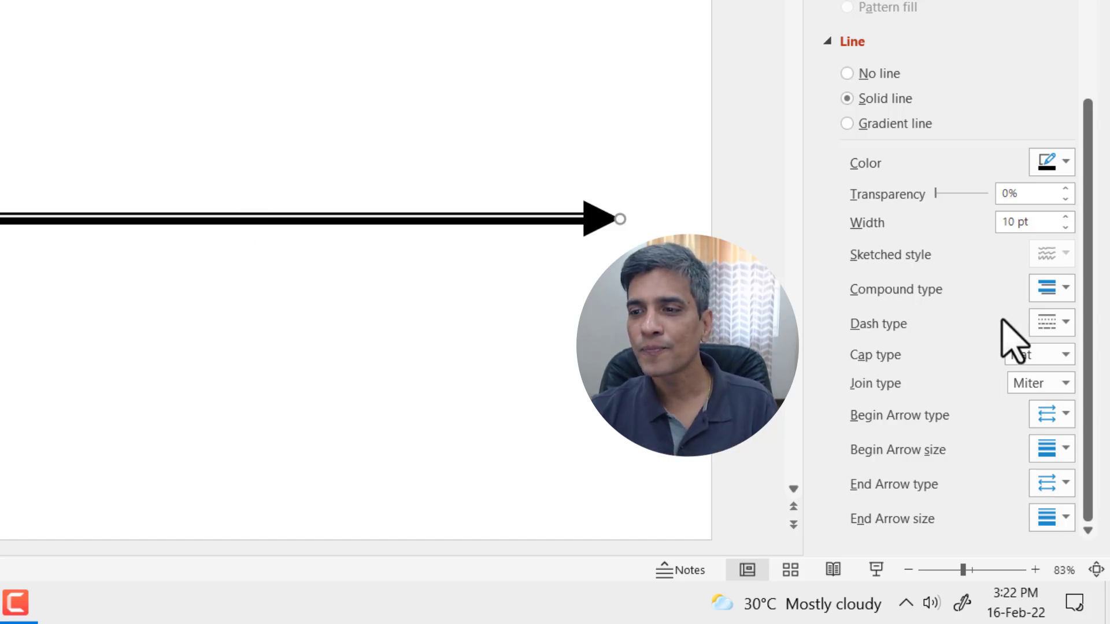
click(1051, 292)
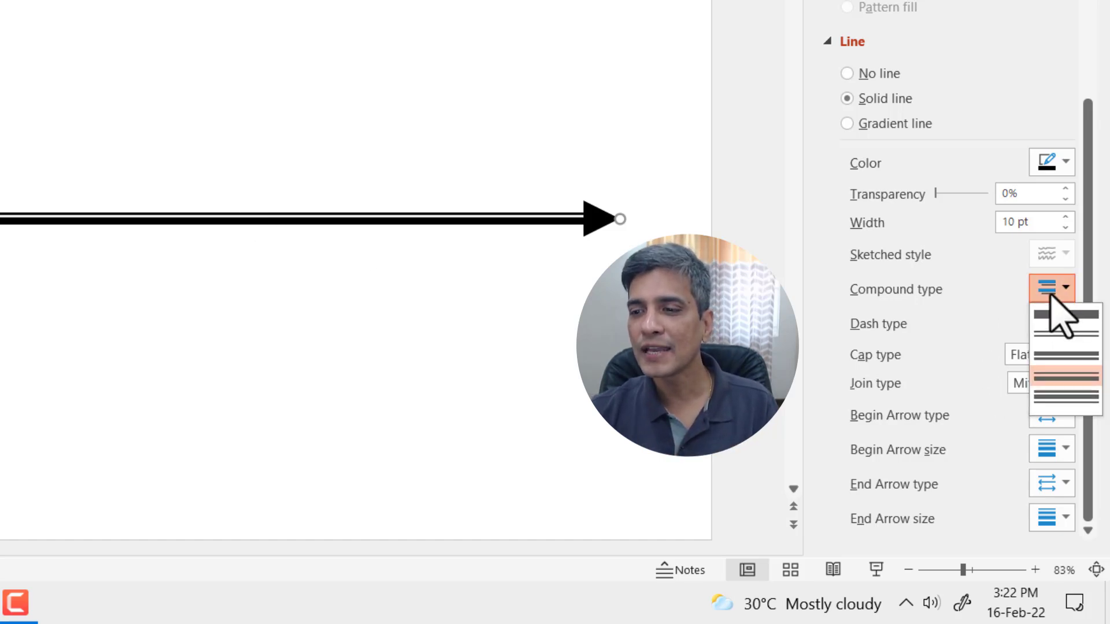
click(1078, 397)
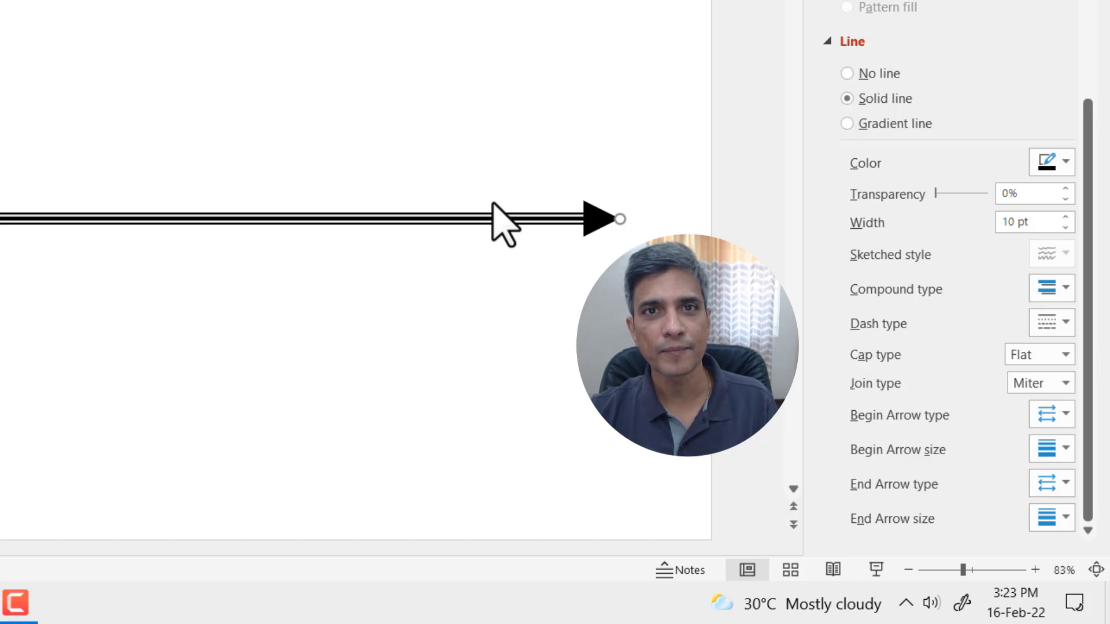
click(1044, 292)
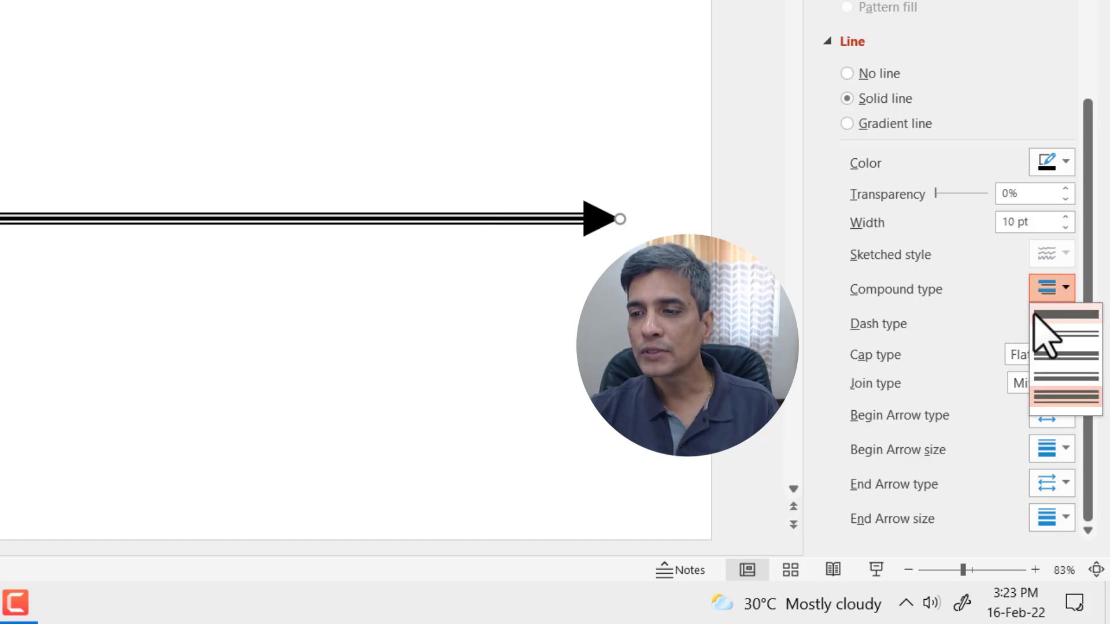
click(1038, 316)
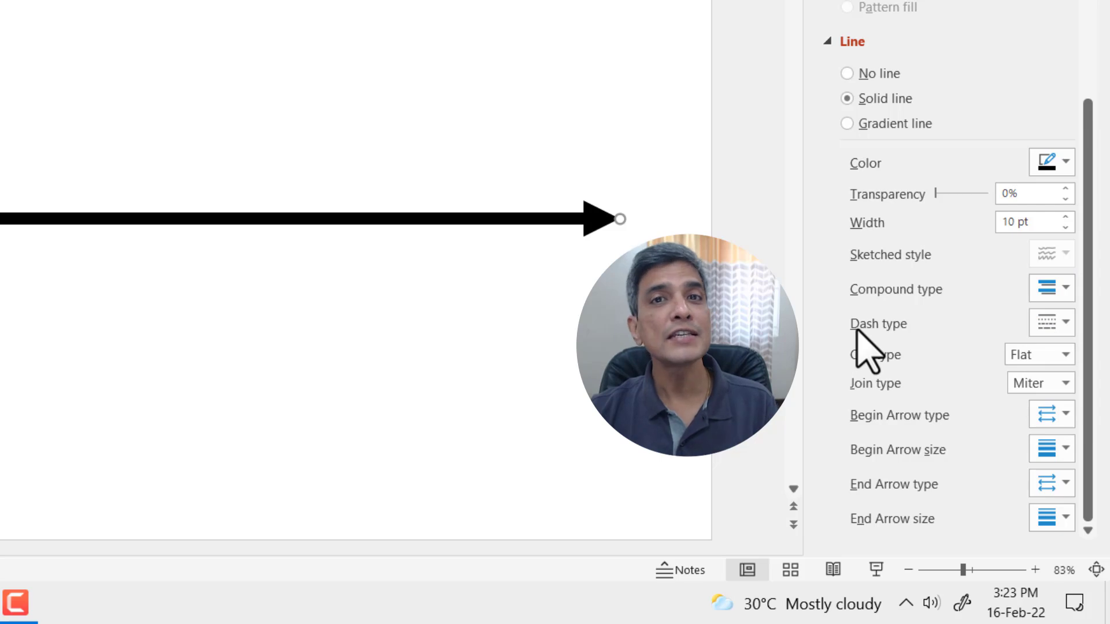
Step: Try a Dash dash type on the arrow, then settle on Square Dot
click(1047, 324)
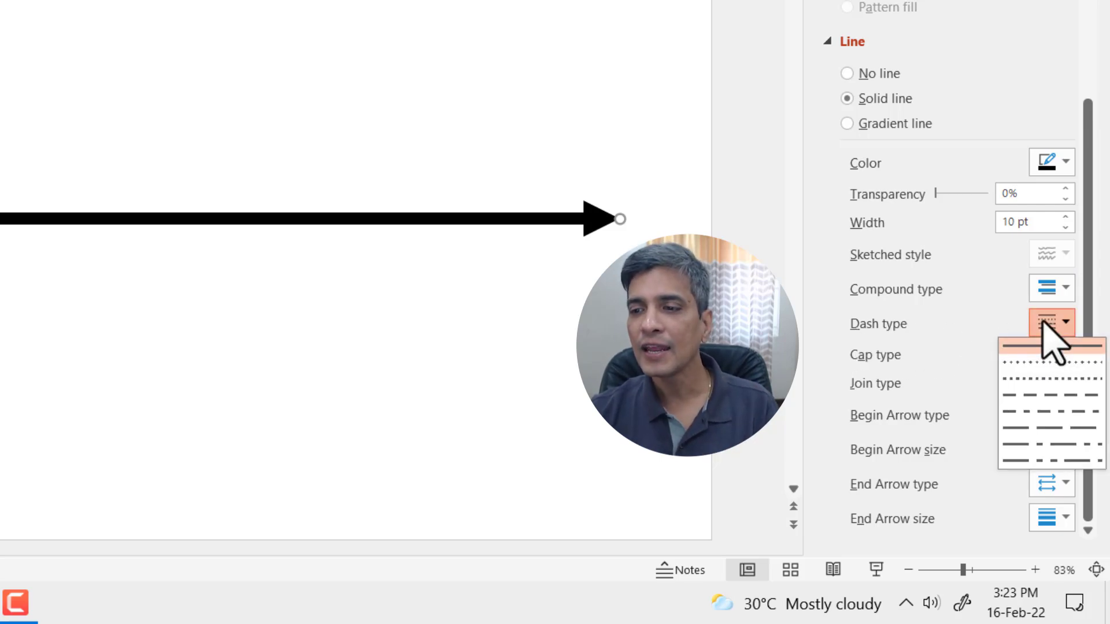
click(1049, 396)
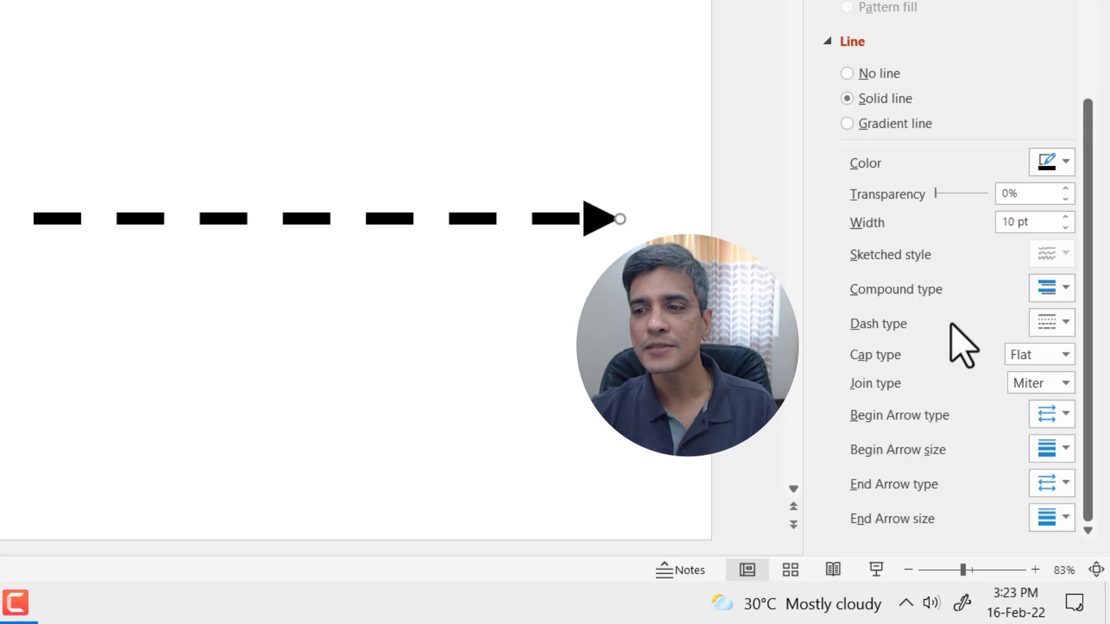
click(1050, 321)
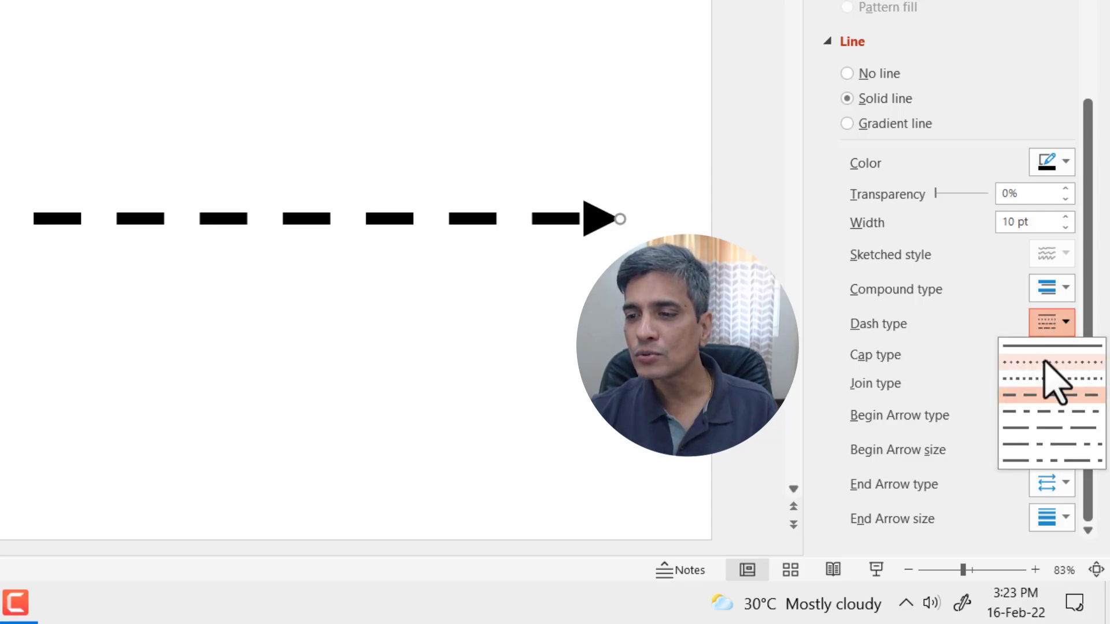
click(1052, 378)
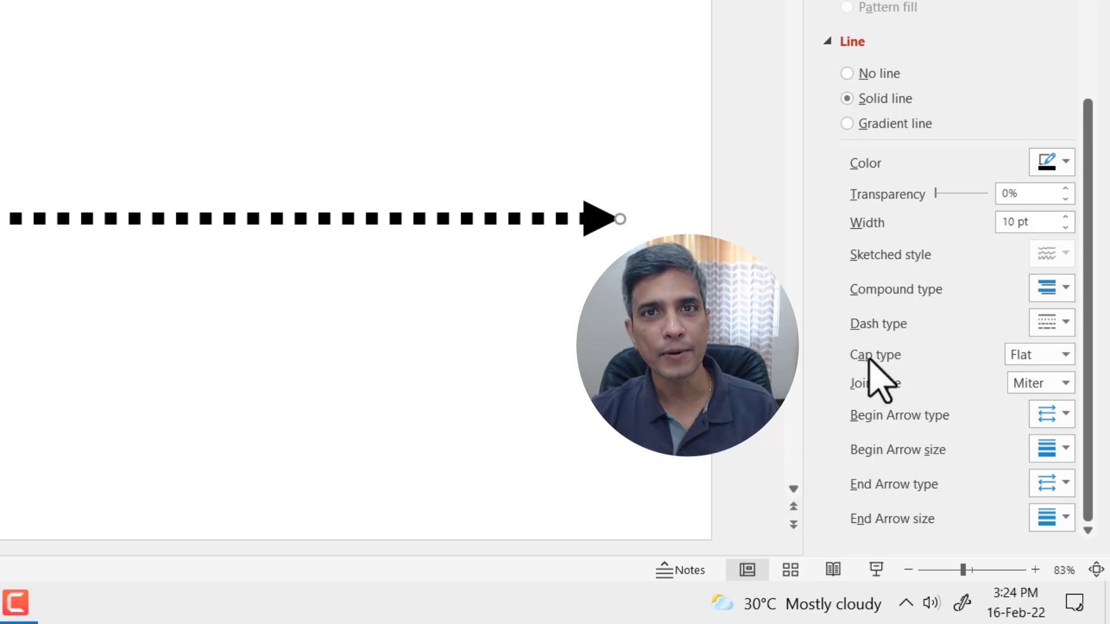
Step: Set the dotted arrow's cap and join types to Round, then start the slide show
click(1035, 354)
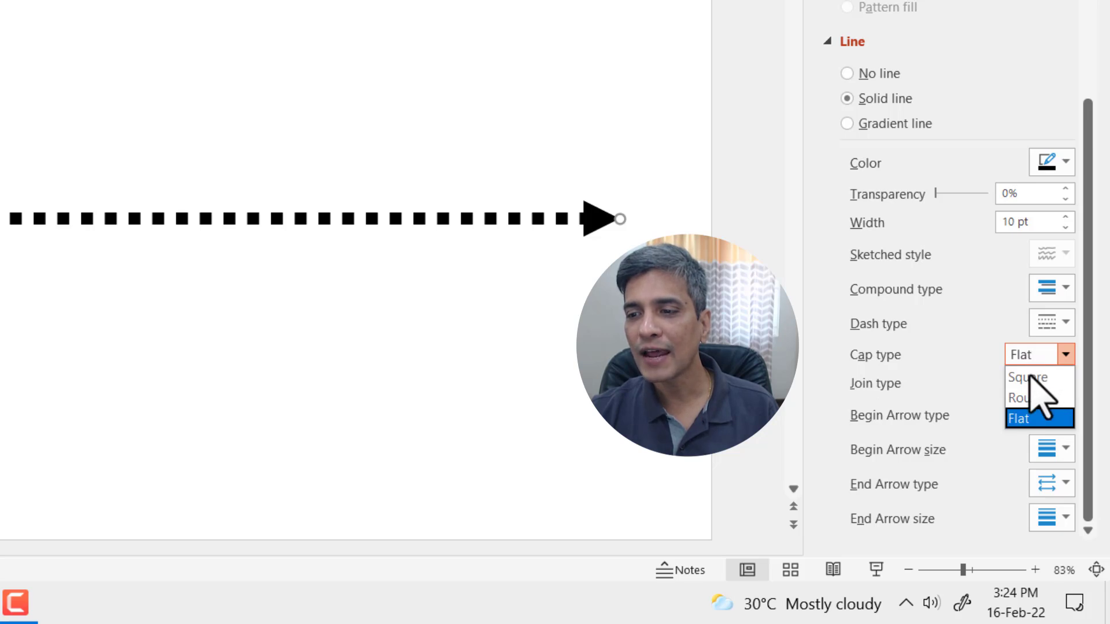
click(1031, 398)
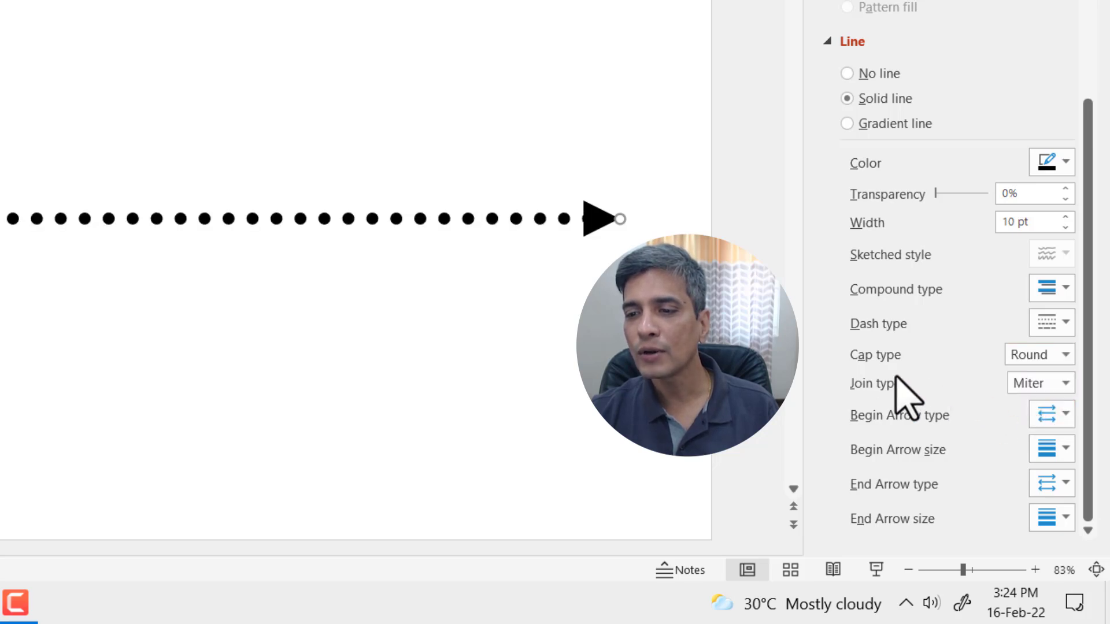
click(1052, 383)
click(1034, 405)
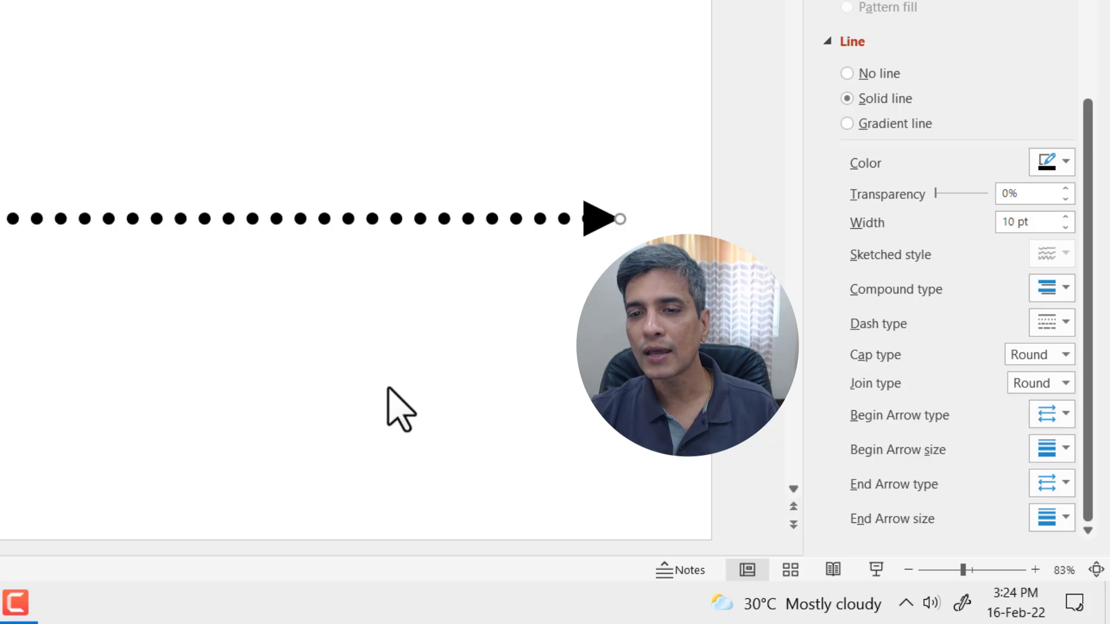
click(329, 269)
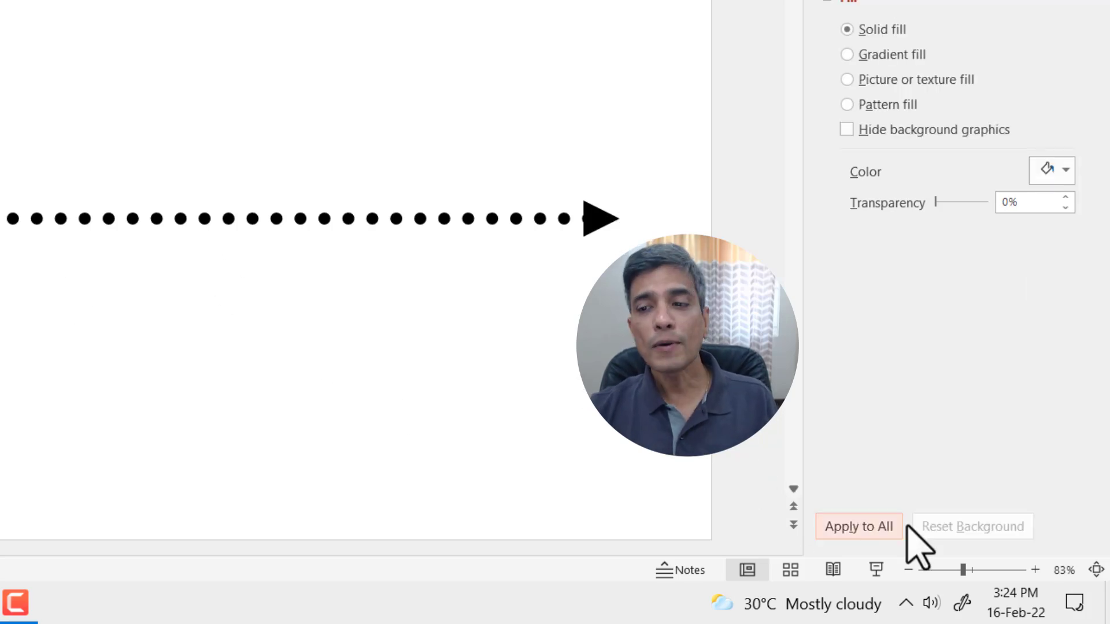
click(874, 571)
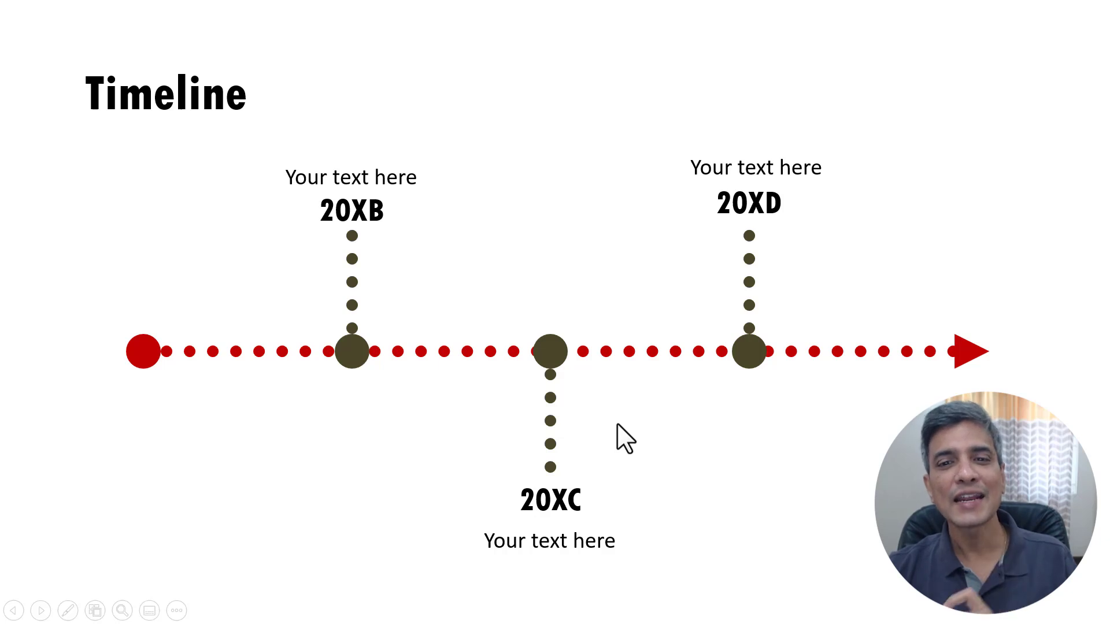
Step: Advance past the timeline example and select slide 4's black arrow to show its line settings
click(557, 460)
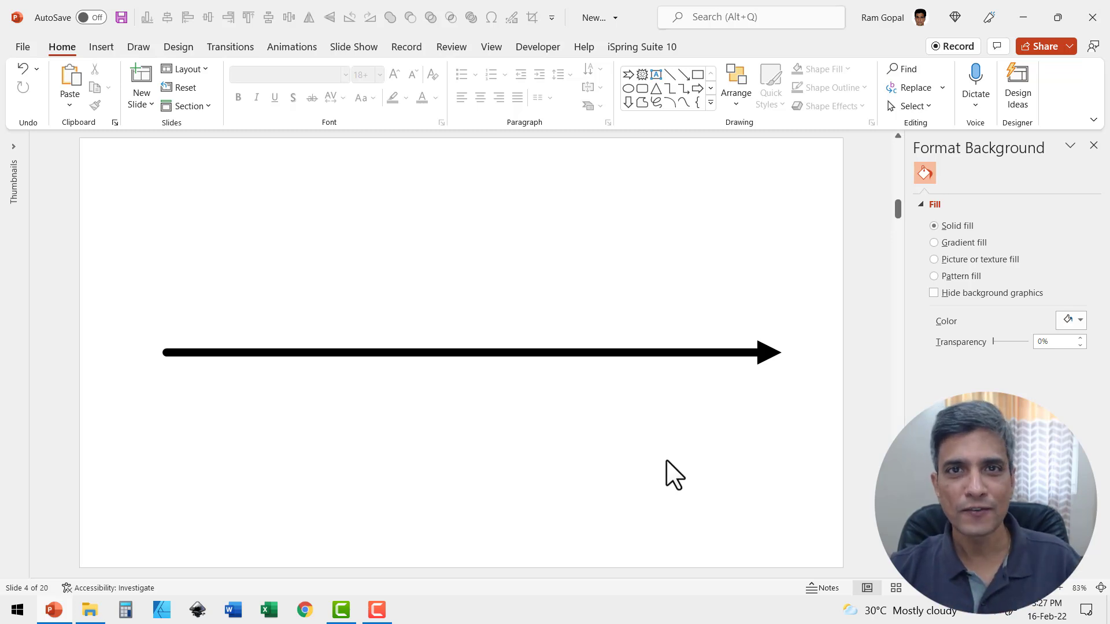
click(684, 360)
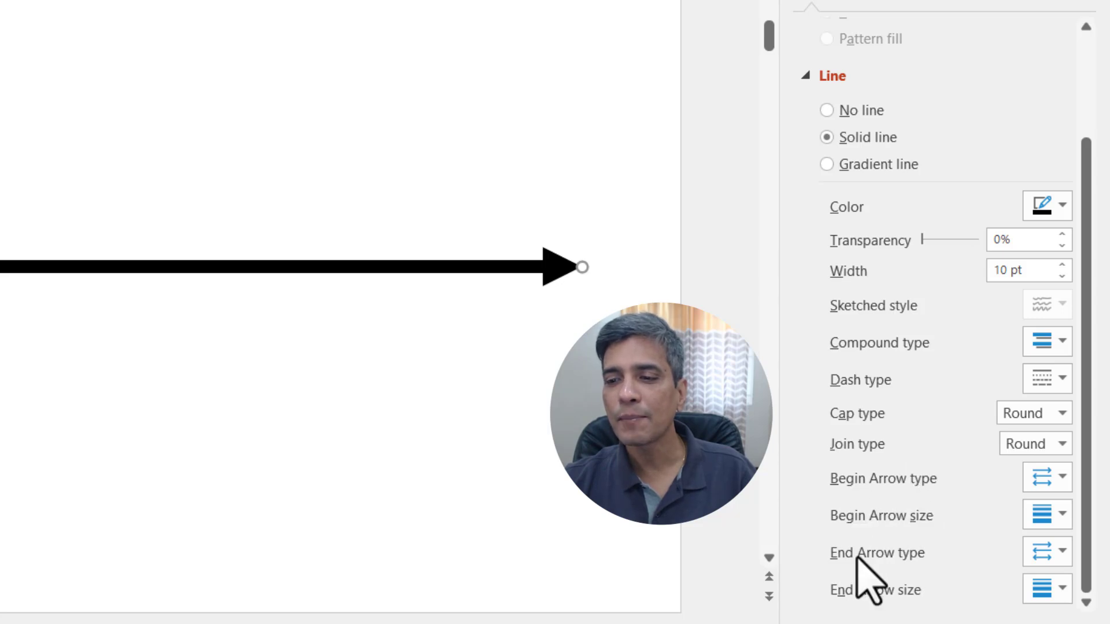
Step: Try triangle and open arrowheads at the line's start, then settle on an oval
click(1061, 479)
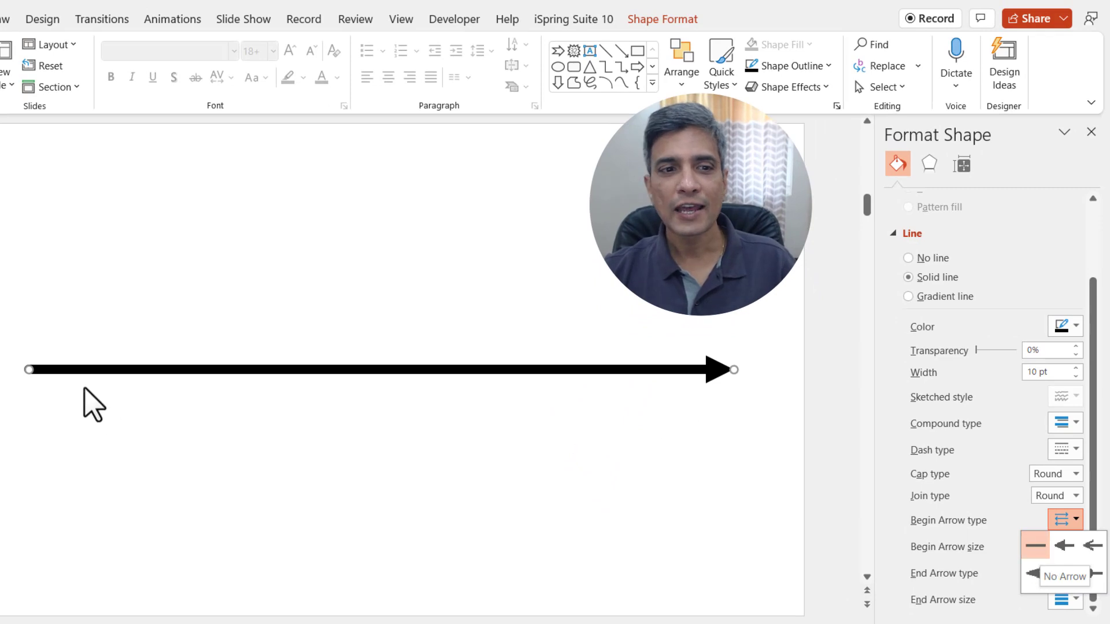
click(1065, 548)
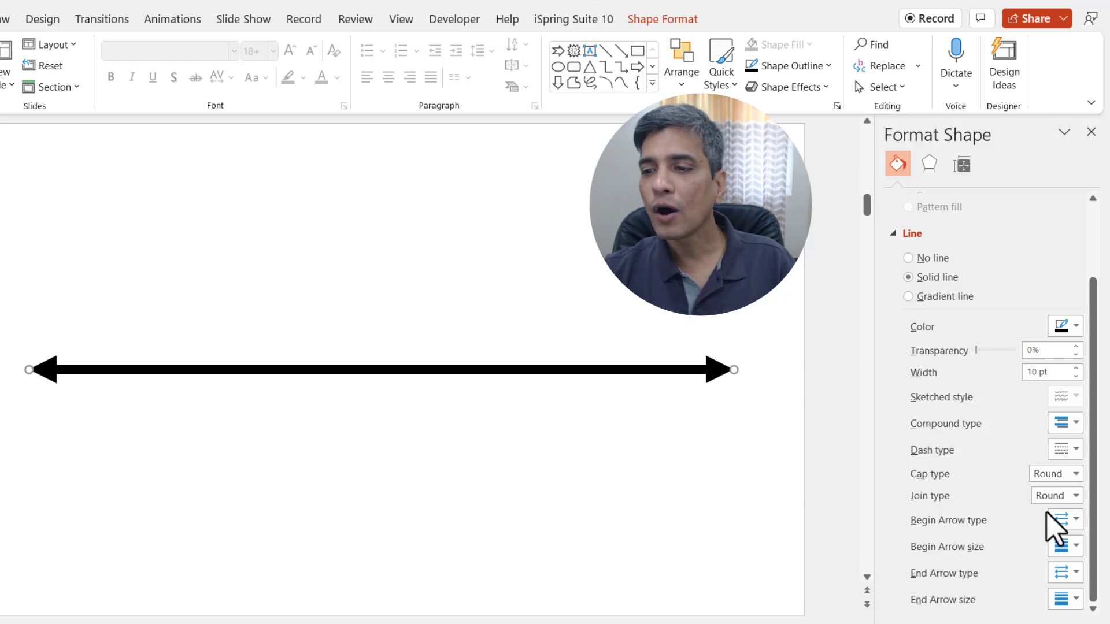
click(1061, 521)
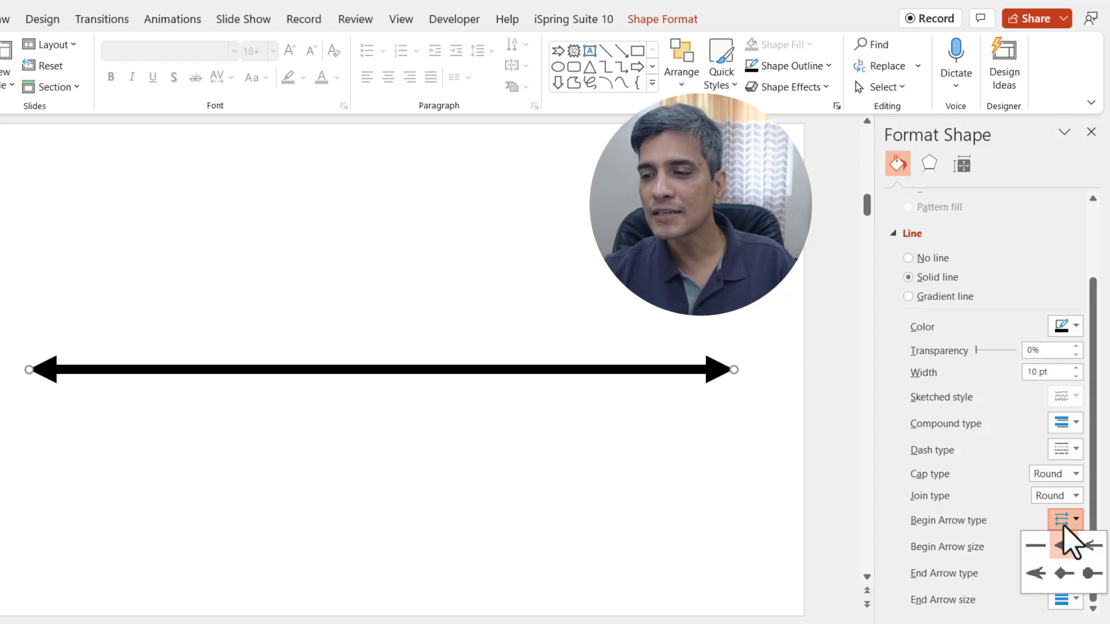
click(1093, 546)
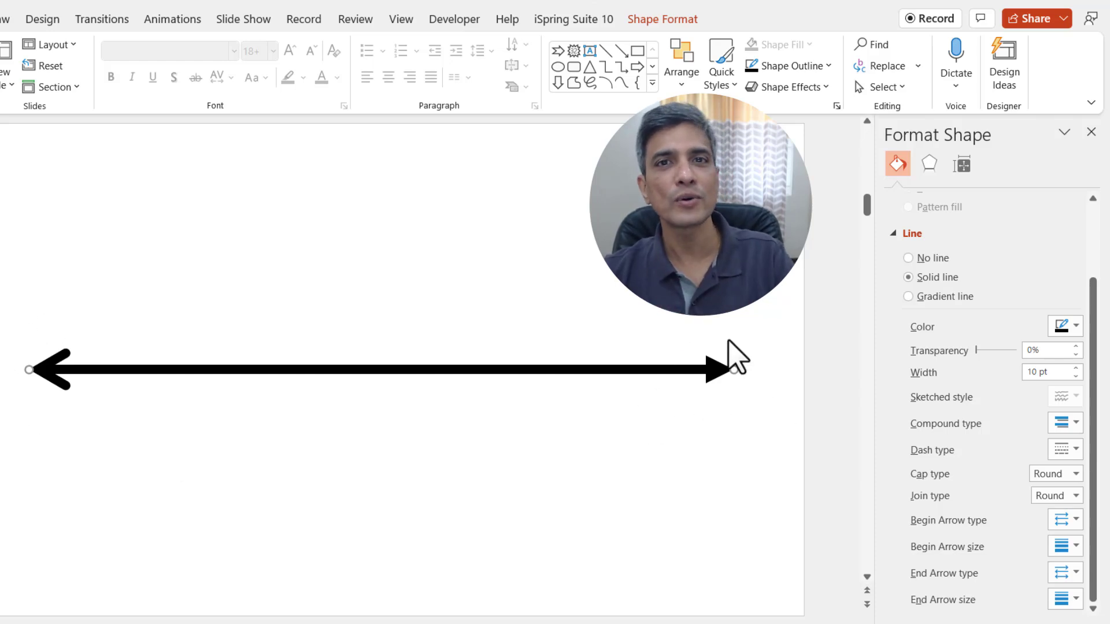
click(1069, 523)
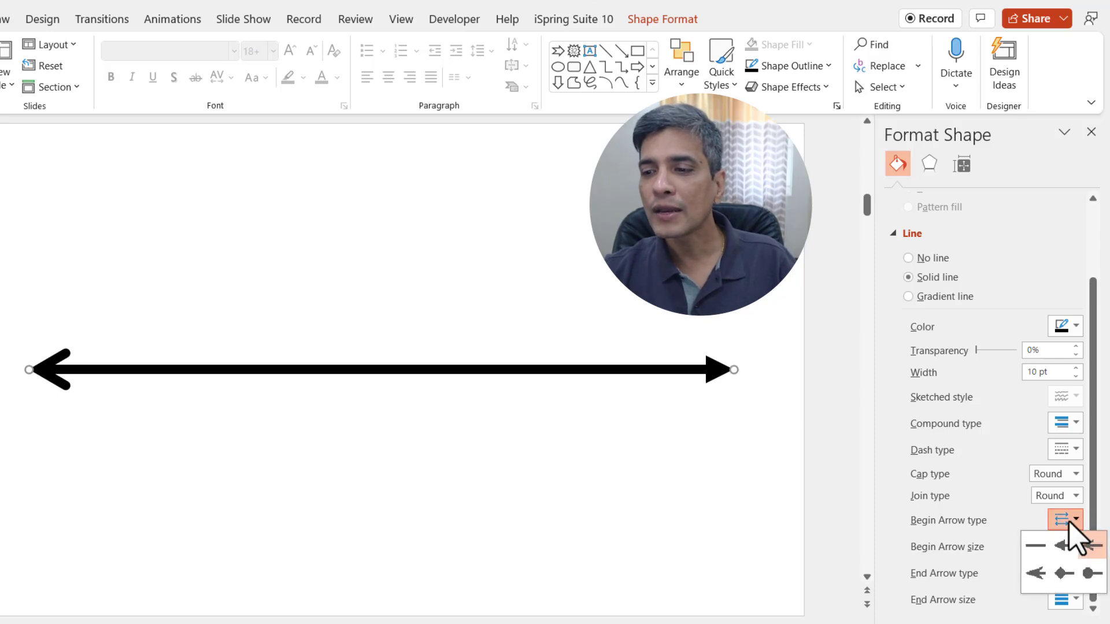
click(1090, 574)
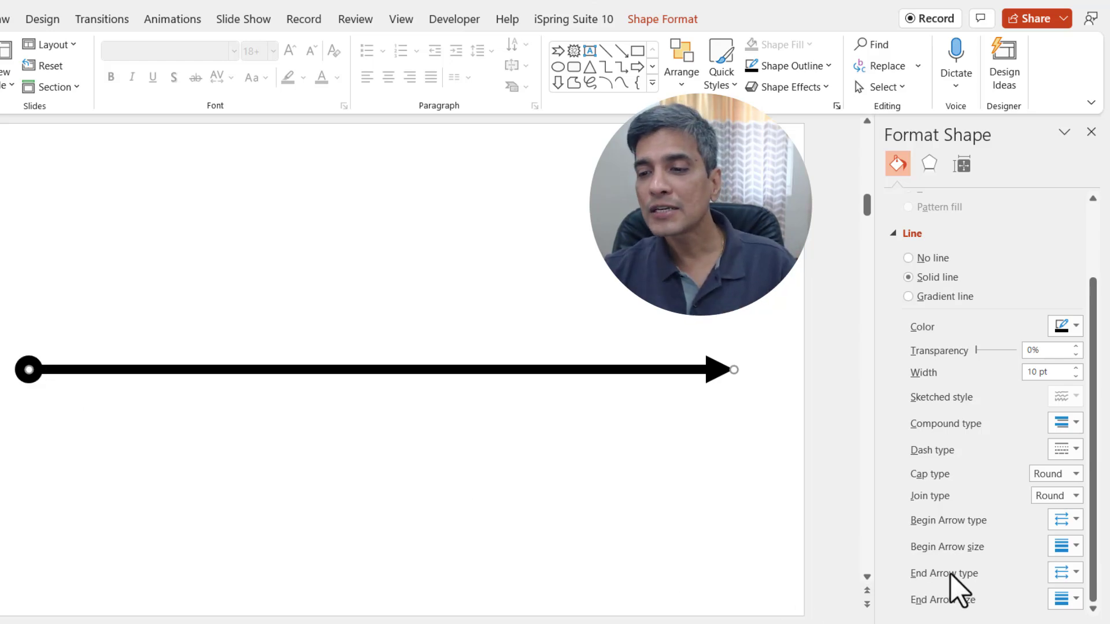
Step: Give the line's end a diamond, shrink the start oval's size, and deselect the line
click(1064, 572)
click(1074, 543)
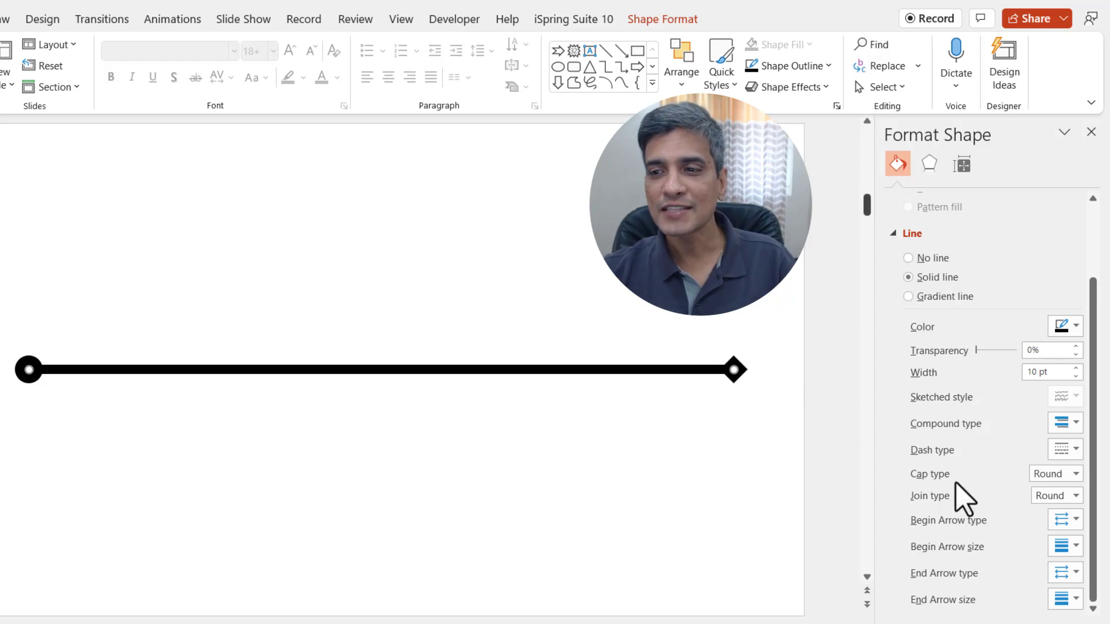
click(1064, 560)
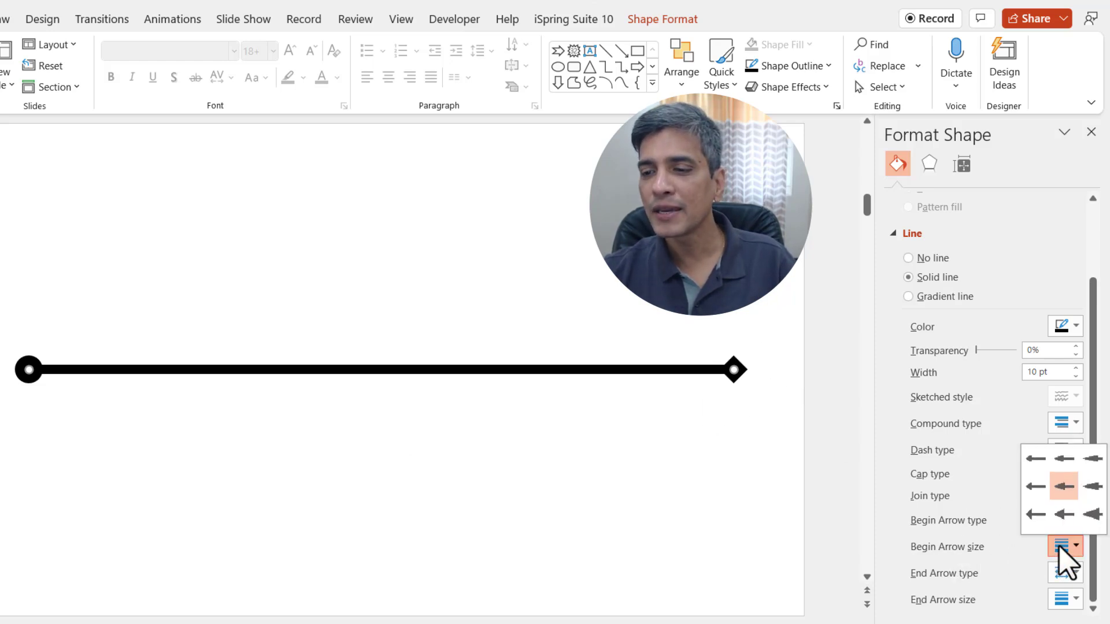
click(1093, 515)
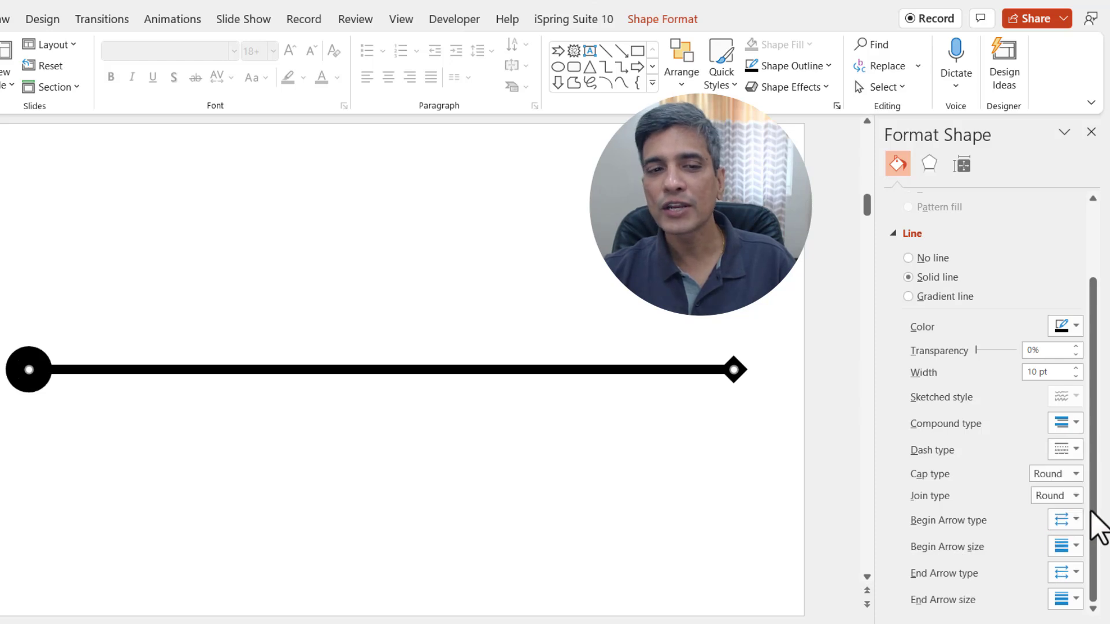
click(1067, 548)
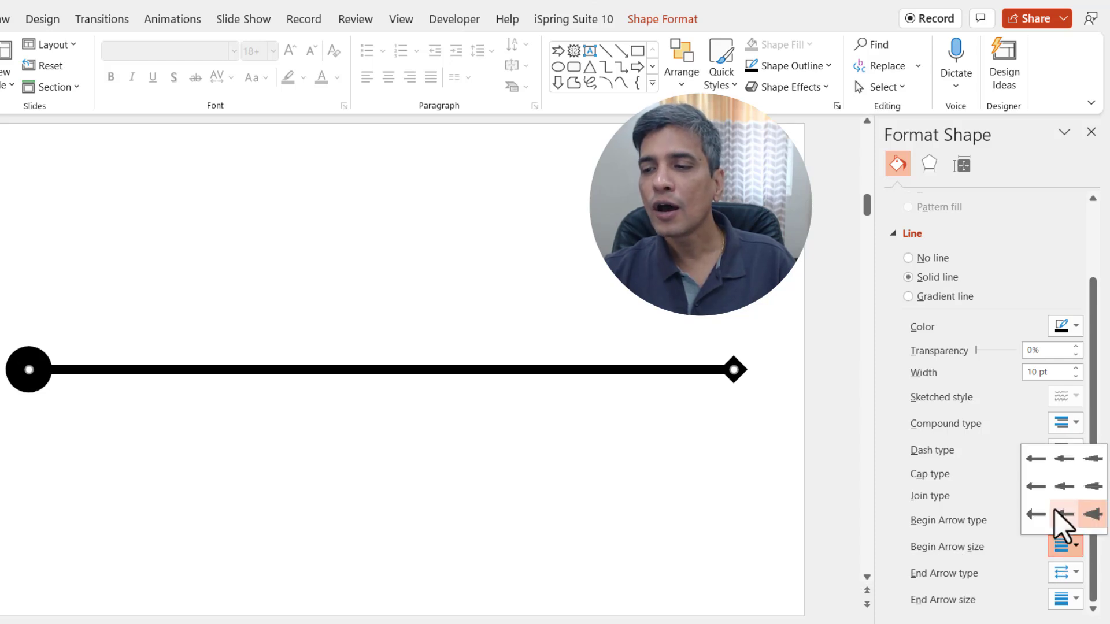
click(1035, 473)
click(249, 474)
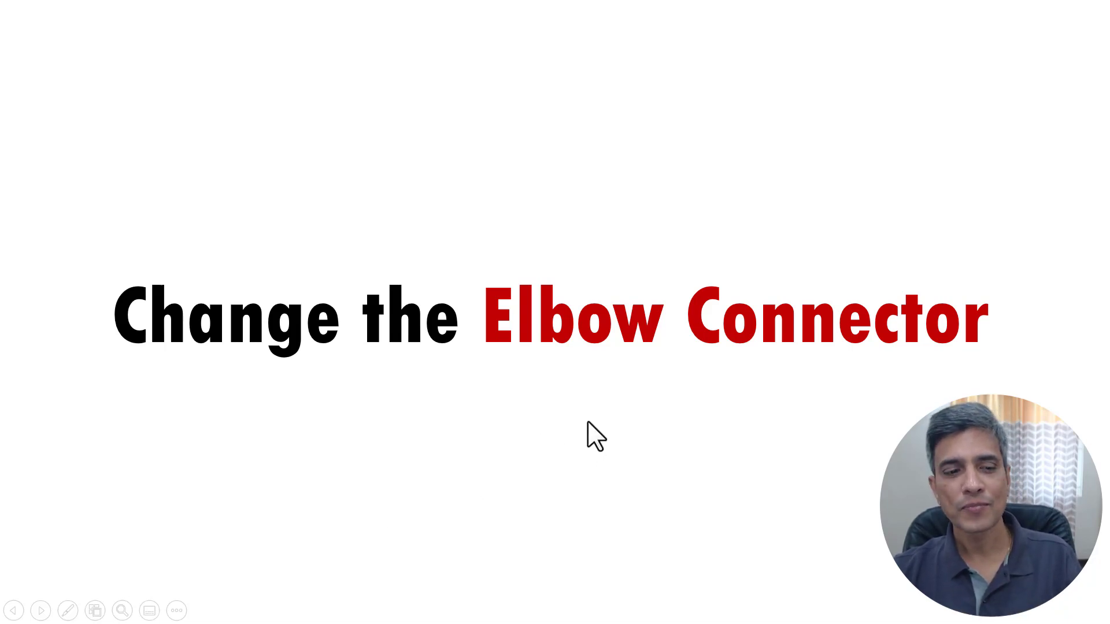
Step: Exit the slide show, make slide 5's arrow an Elbow Connector, and raise its left end
key(Escape)
scroll(613, 408, down, 1)
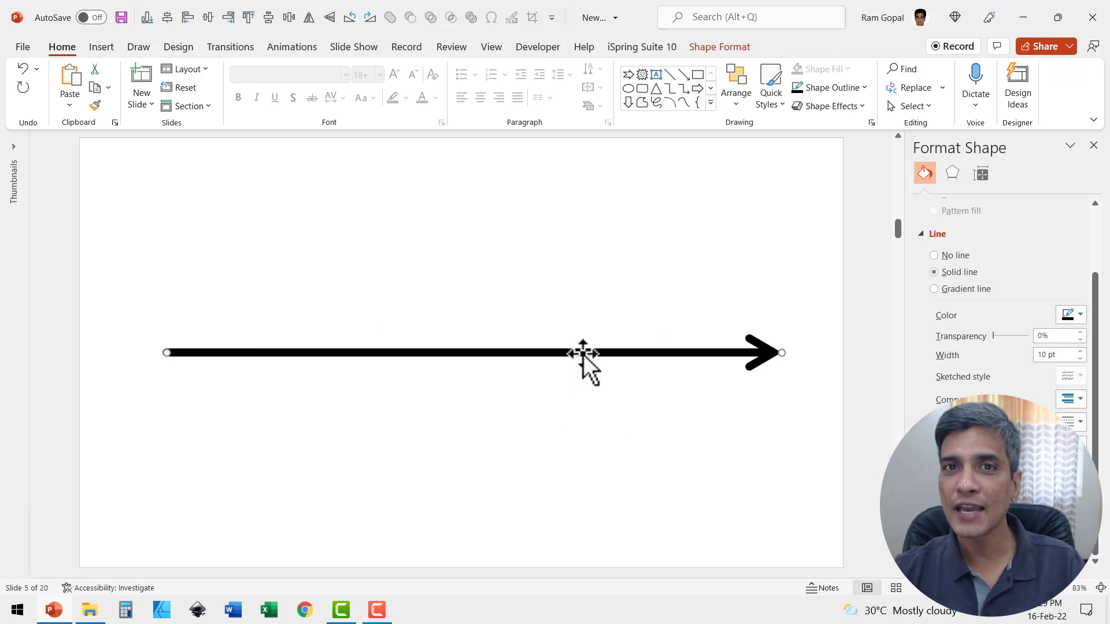
right_click(583, 353)
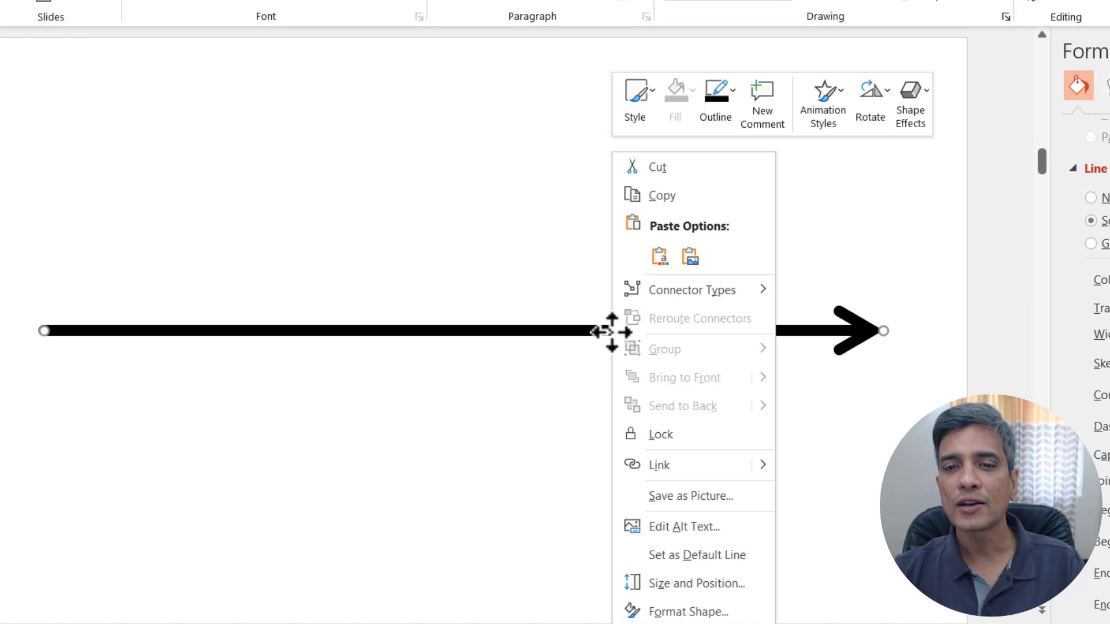
mouse_move(734, 292)
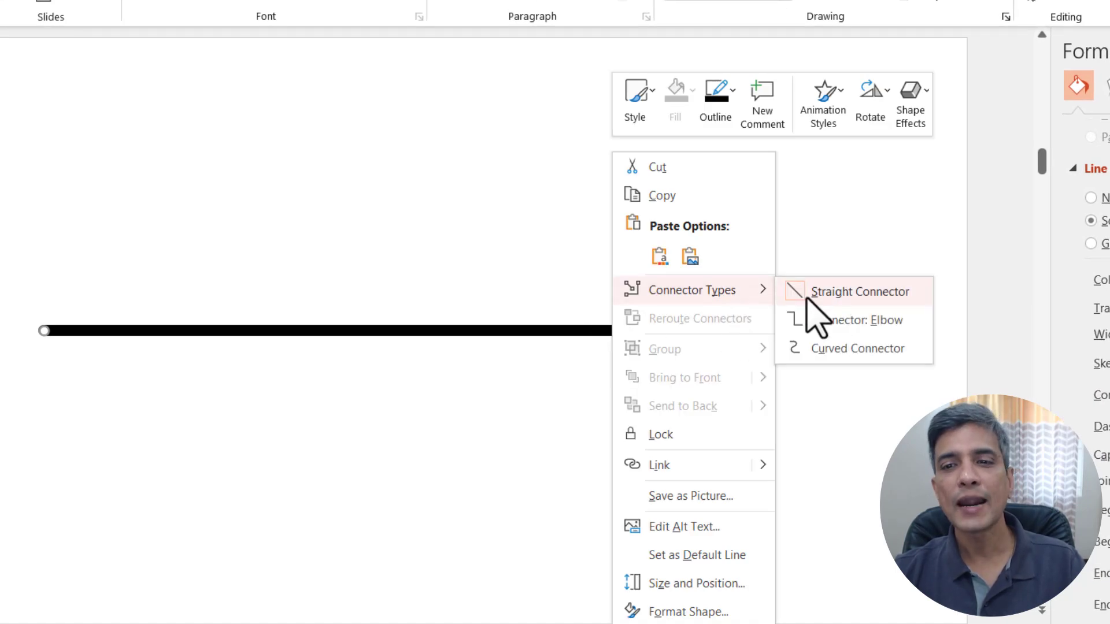
click(852, 327)
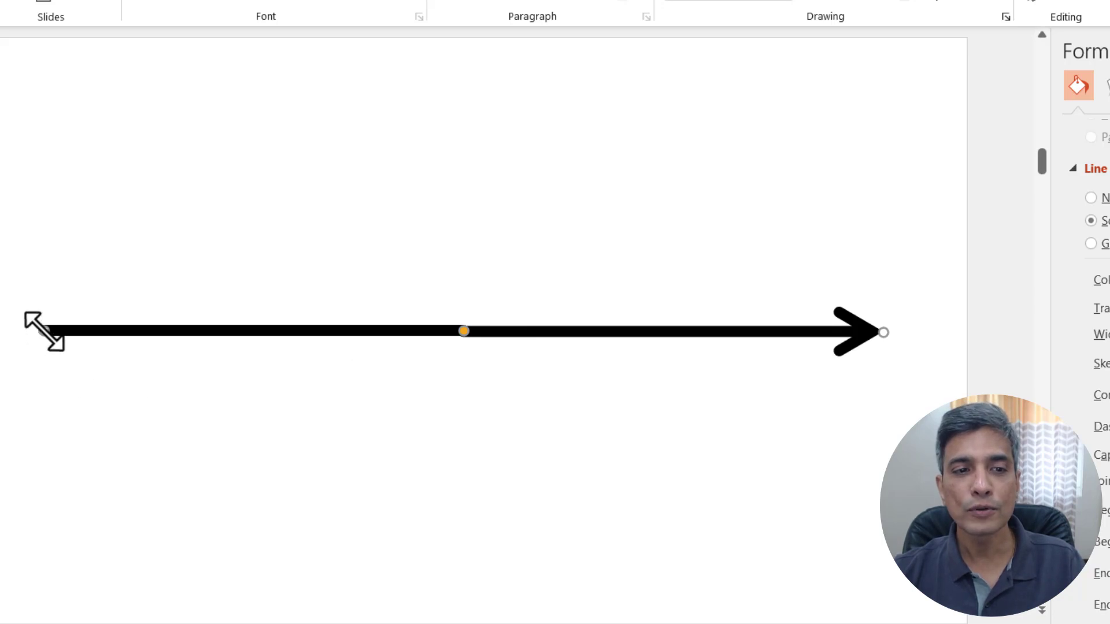
drag(45, 331, 44, 183)
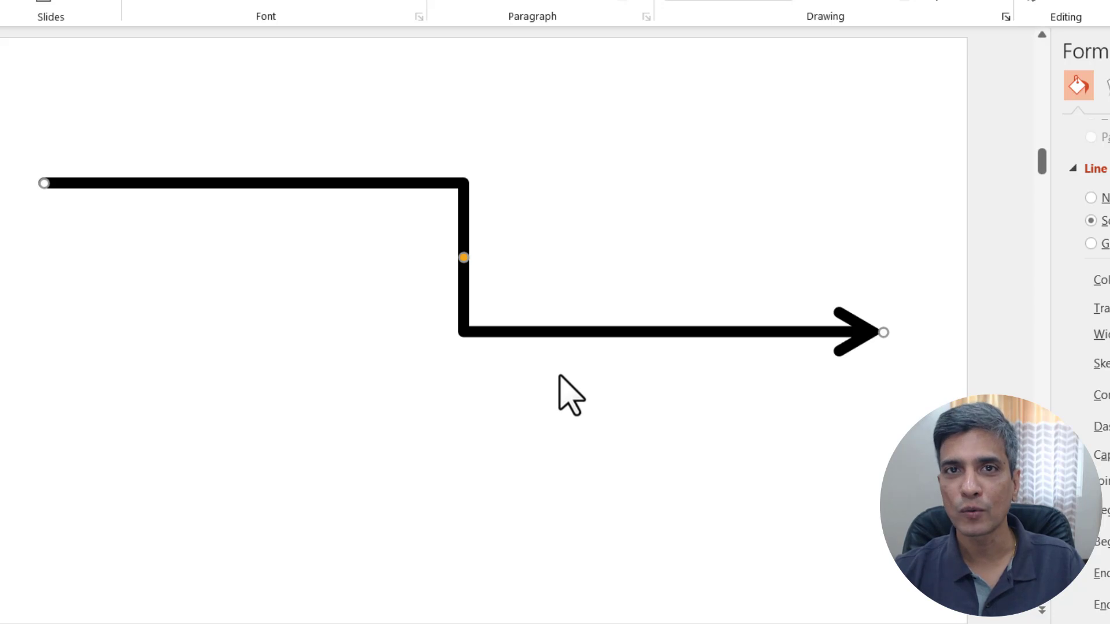
Step: Change the elbow arrow to a Curved Connector and shift its bend handle slightly left
right_click(465, 265)
mouse_move(568, 292)
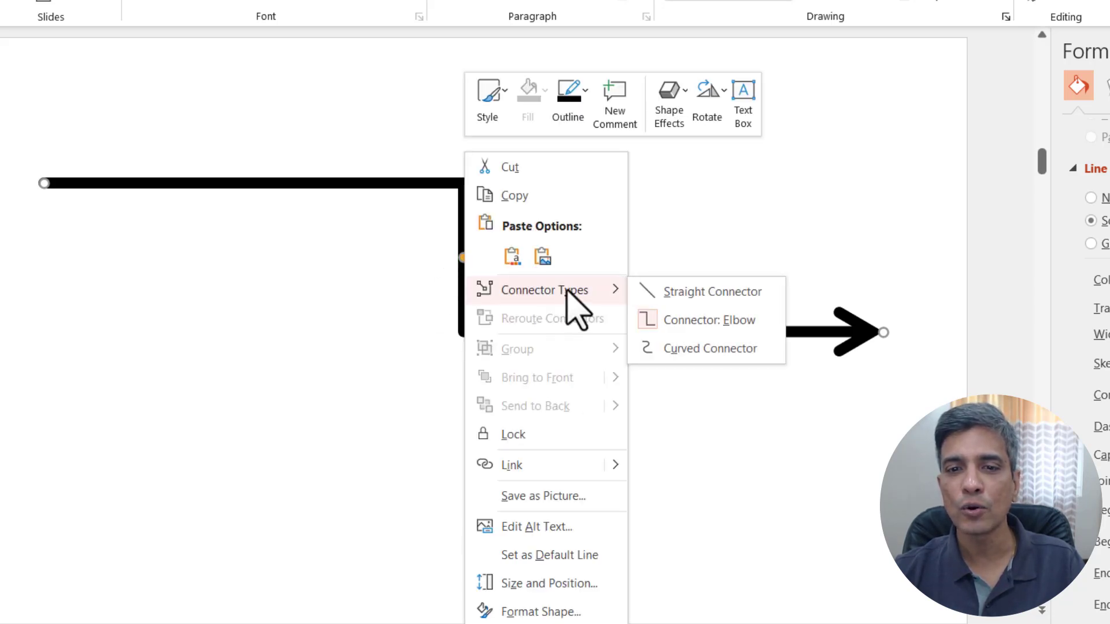
click(730, 353)
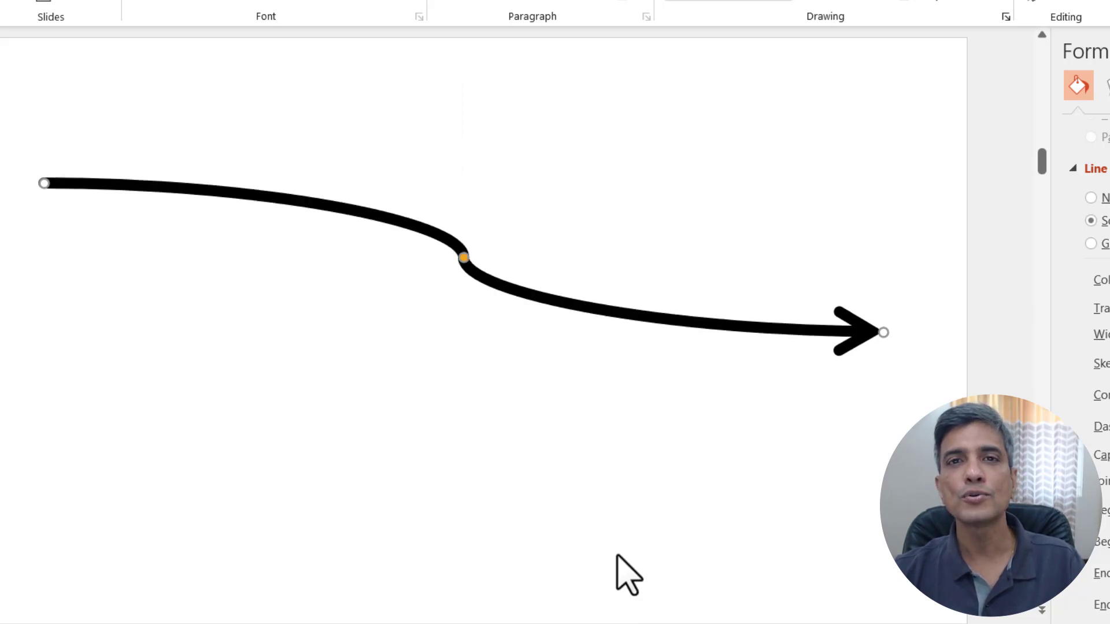
drag(464, 265, 434, 315)
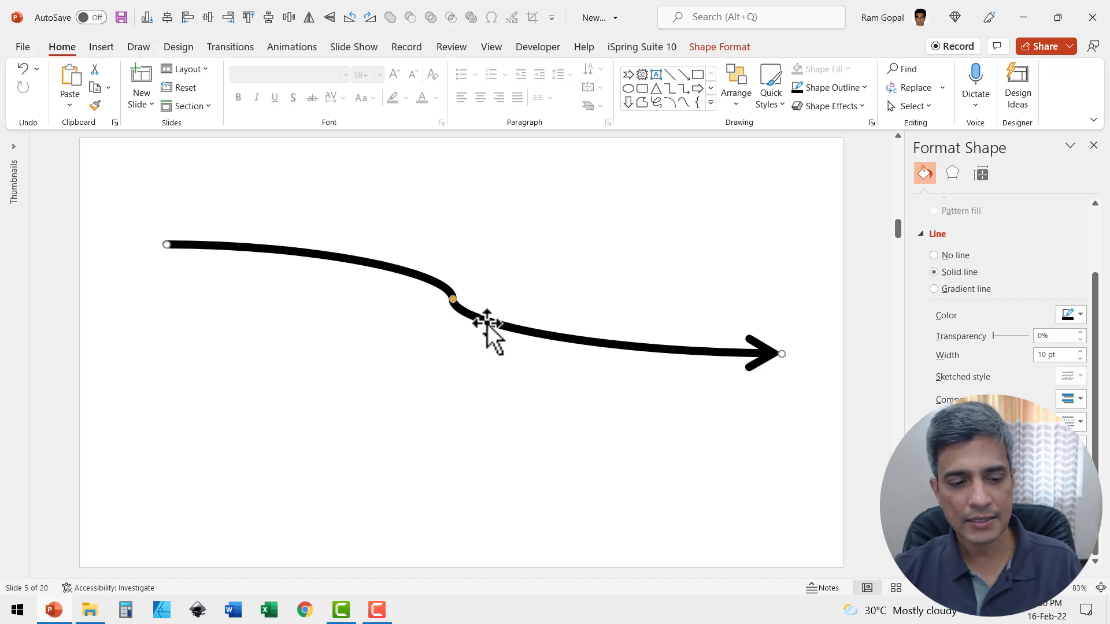
Step: Duplicate the curved arrow, flip the copy vertically, and set its tip just below the original's
drag(488, 324, 509, 431)
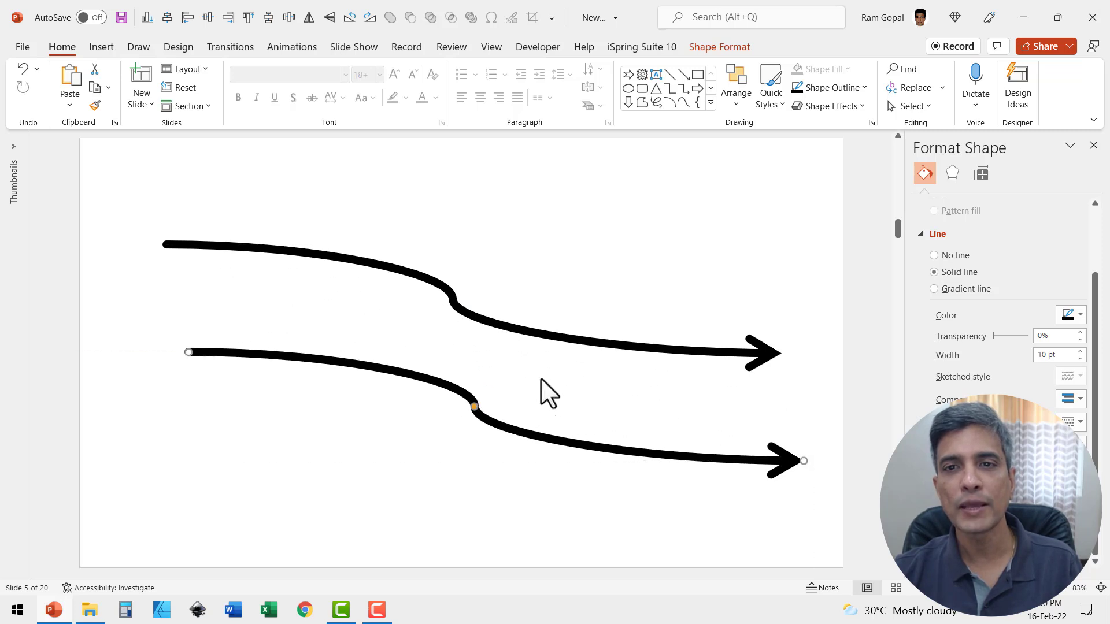
click(330, 17)
drag(617, 363, 595, 400)
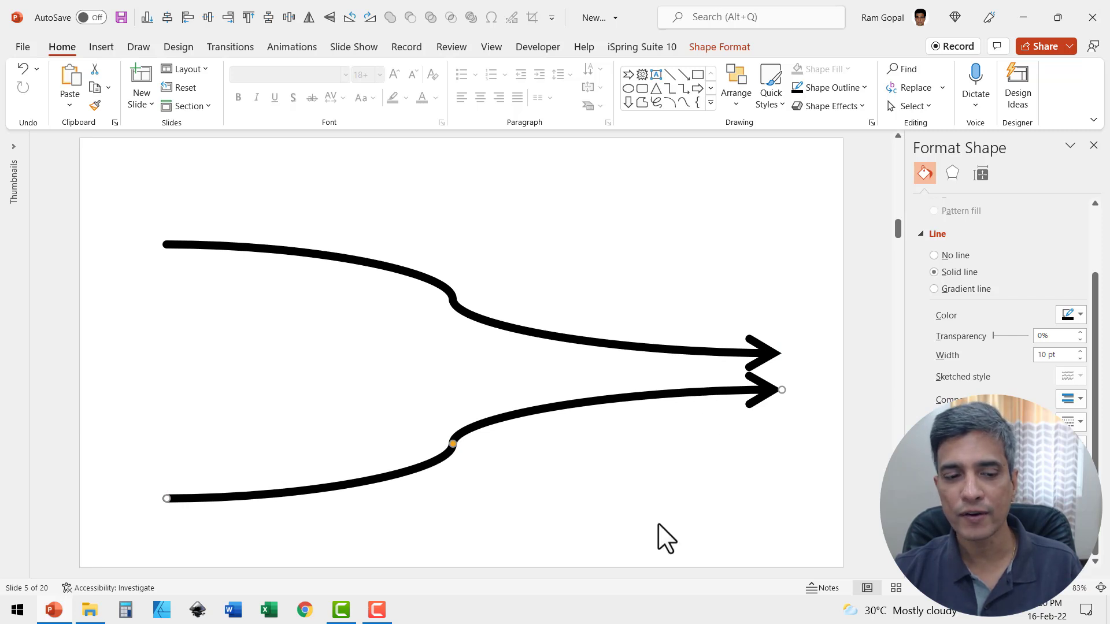
Step: Make a third copy of the arrow and change it to a Straight Connector
key(ctrl+d)
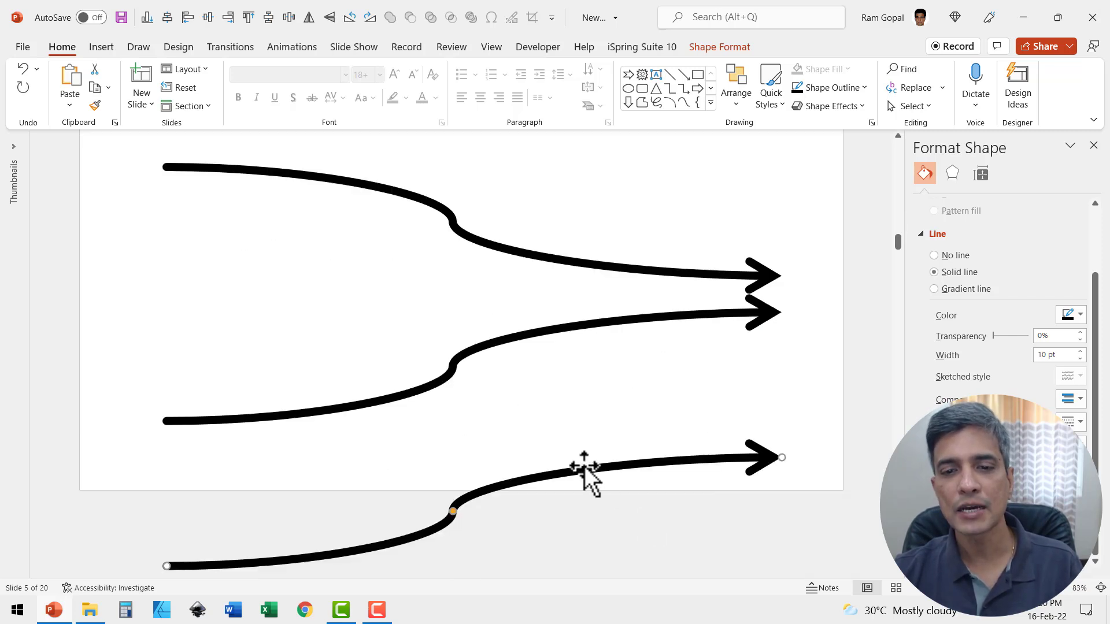
drag(585, 466, 577, 396)
scroll(554, 469, up, 1)
right_click(560, 478)
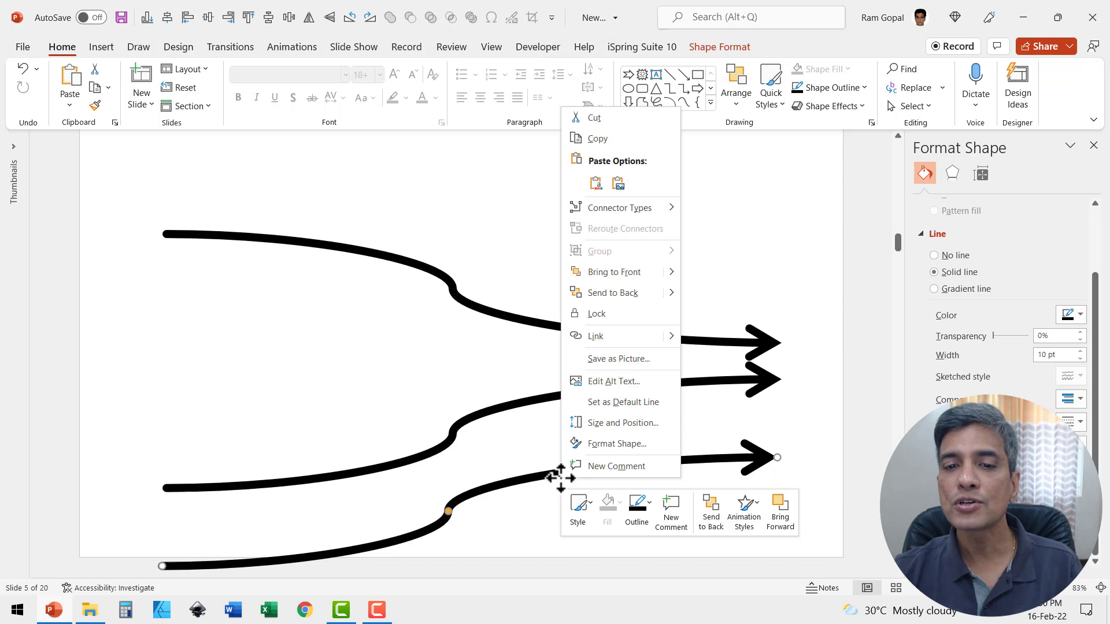
mouse_move(659, 205)
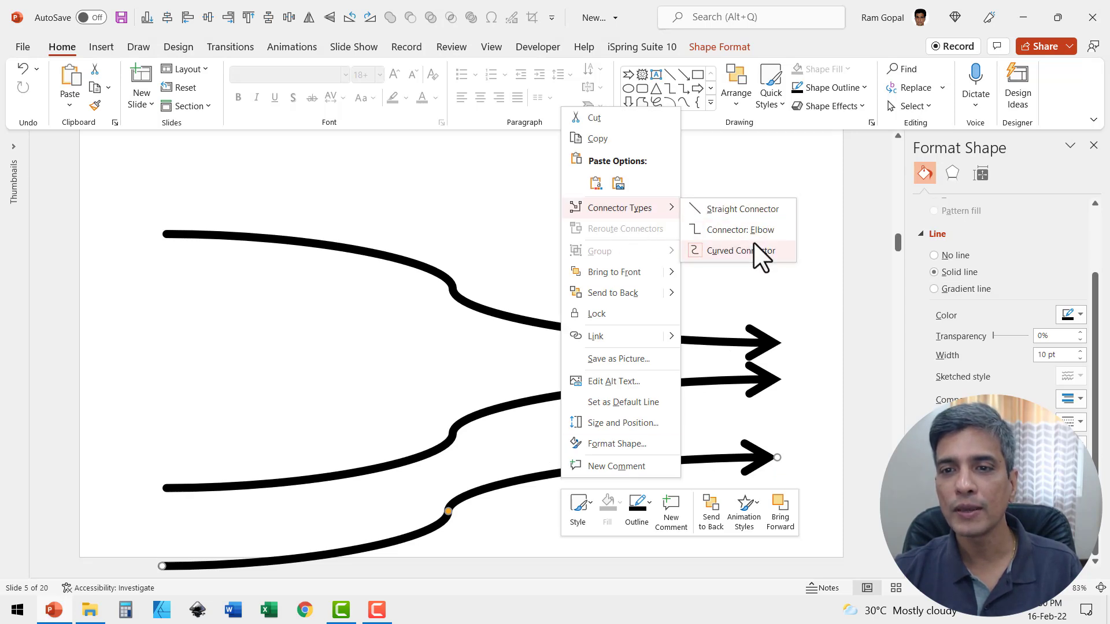
click(733, 209)
Step: Move the straight arrow up between the curves and level it so all three tips converge
scroll(329, 548, up, 1)
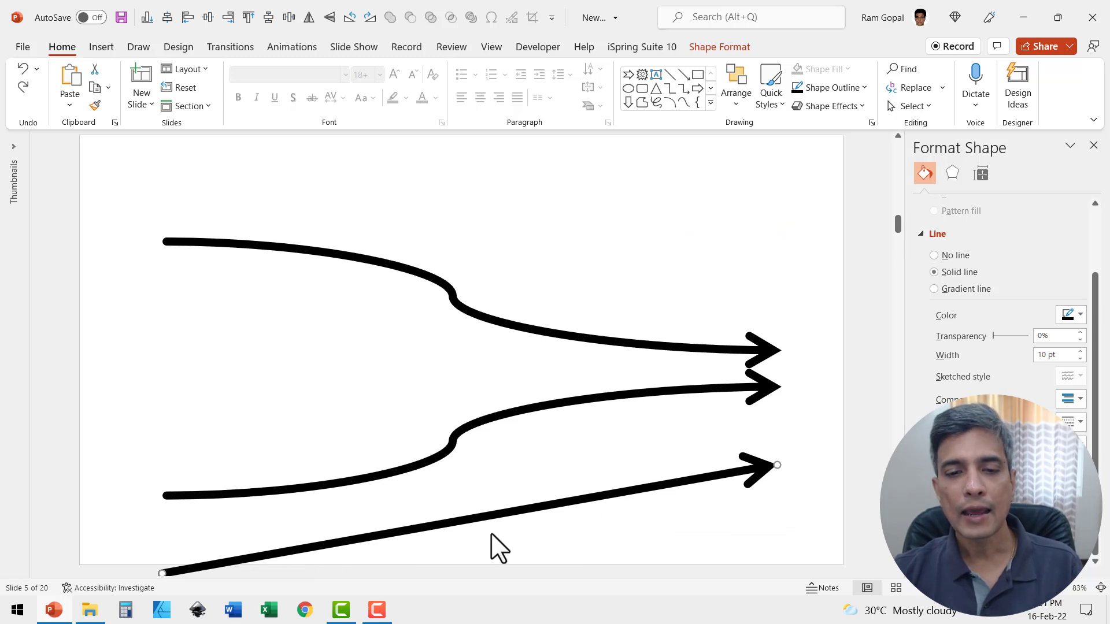
drag(502, 516, 511, 410)
scroll(156, 462, up, 1)
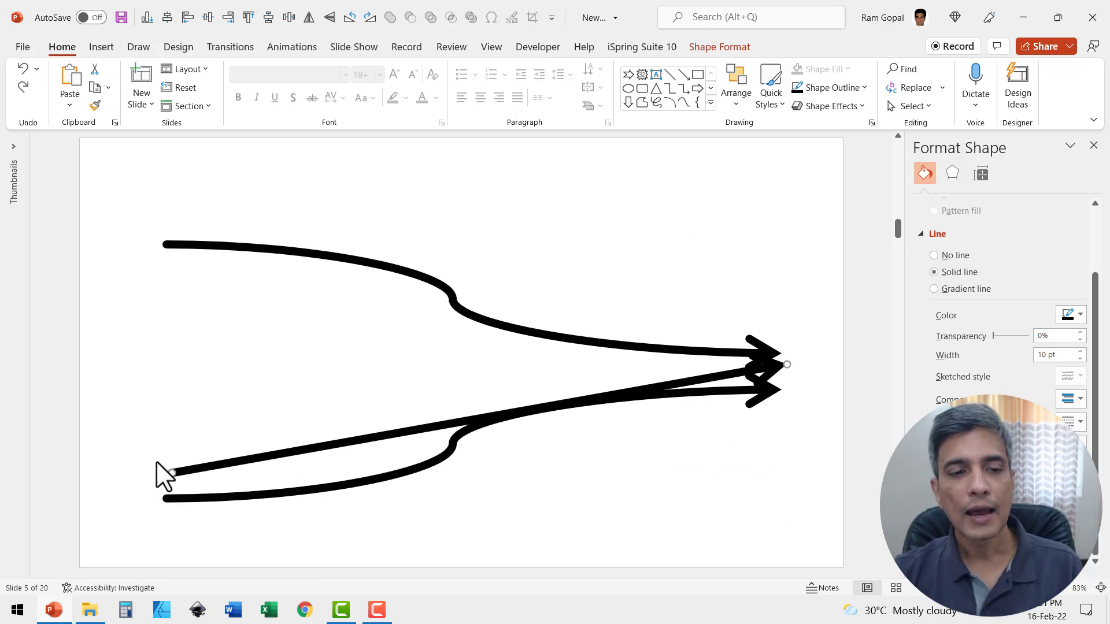
drag(168, 472, 152, 377)
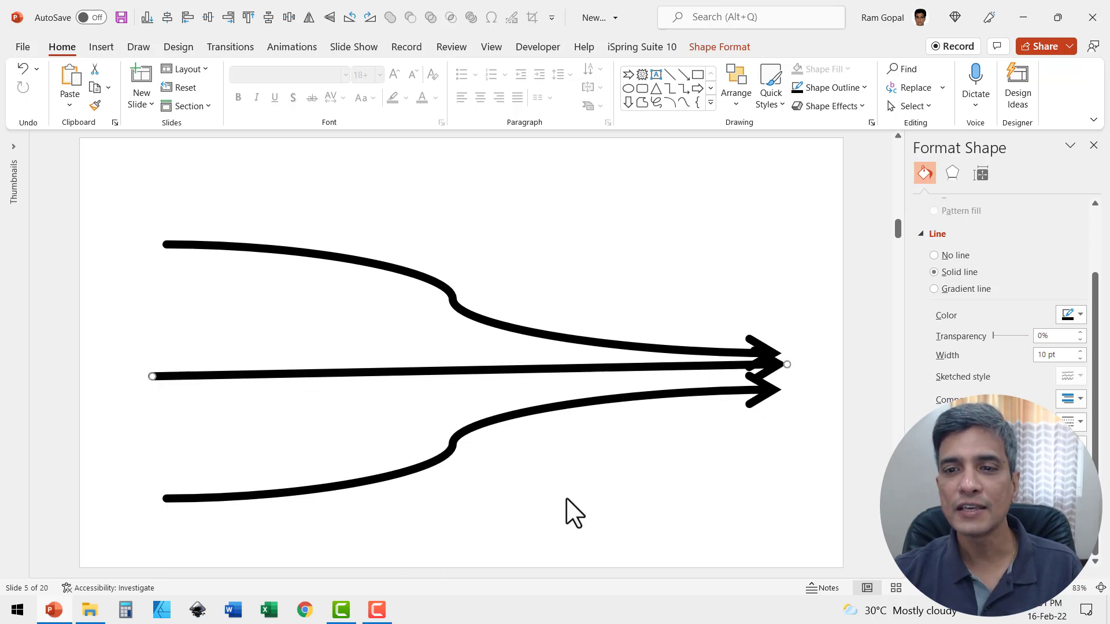
drag(769, 368, 764, 375)
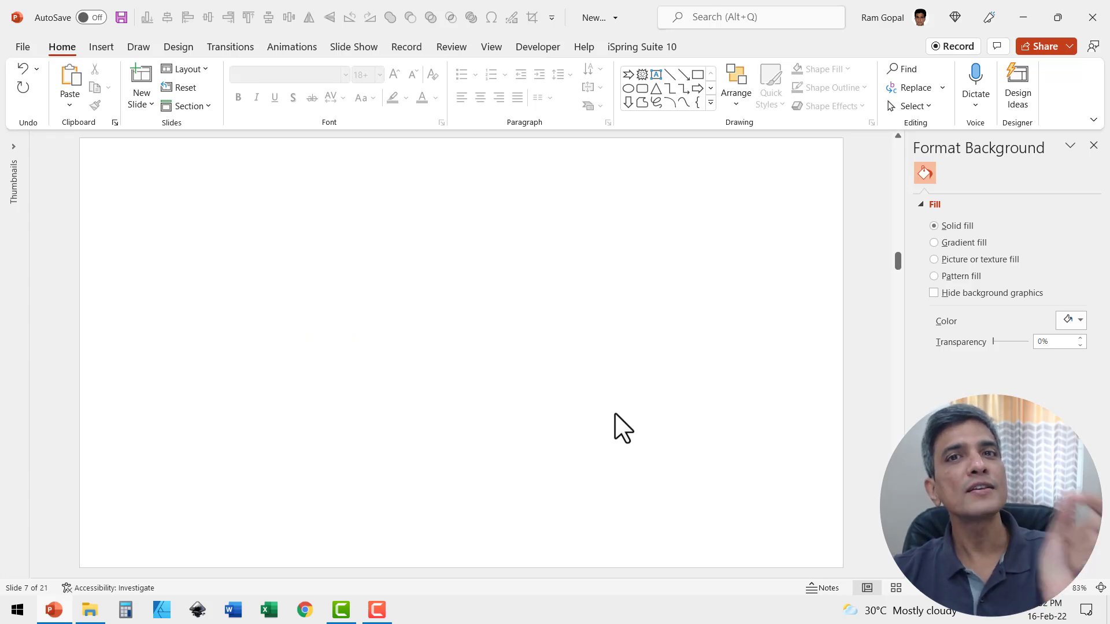
Step: Pick the Arc shape from the Basic Shapes in the full Shapes gallery on slide 7
click(711, 102)
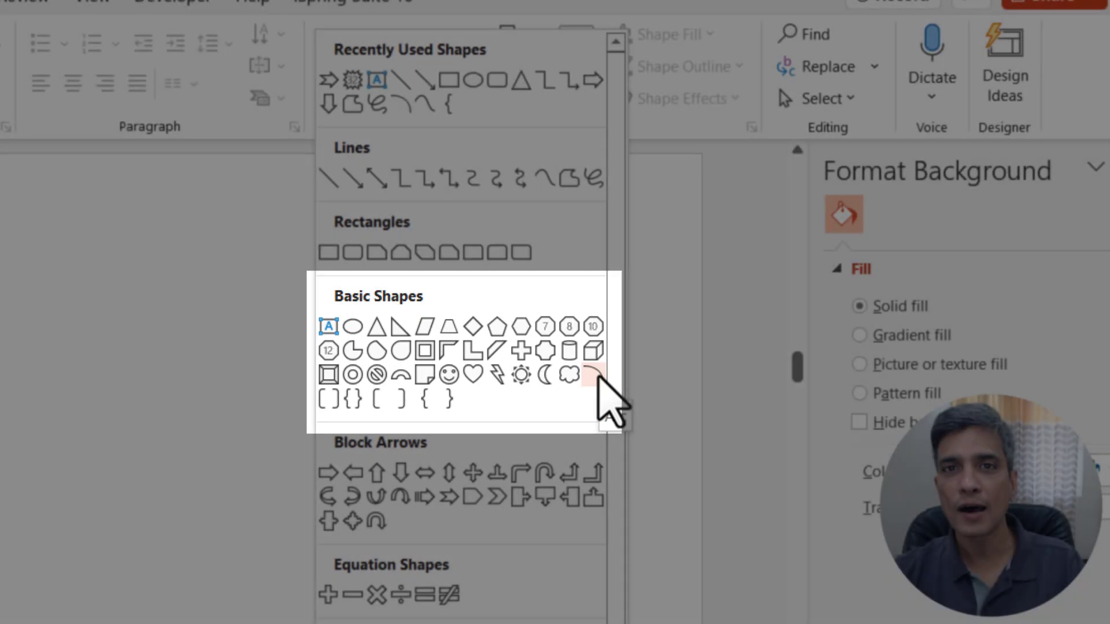
click(594, 375)
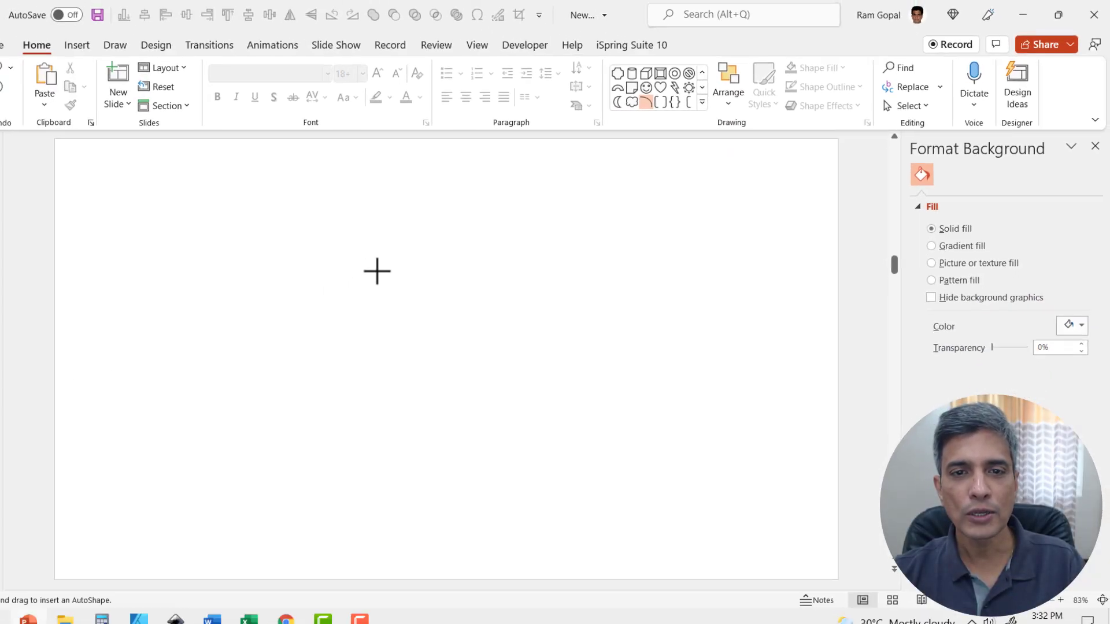
Step: Draw a quarter-circle arc, then stretch its ends into a roughly three-quarter circle
mouse_move(377, 271)
mouse_down()
mouse_move(568, 404)
mouse_move(596, 440)
mouse_move(598, 492)
mouse_up()
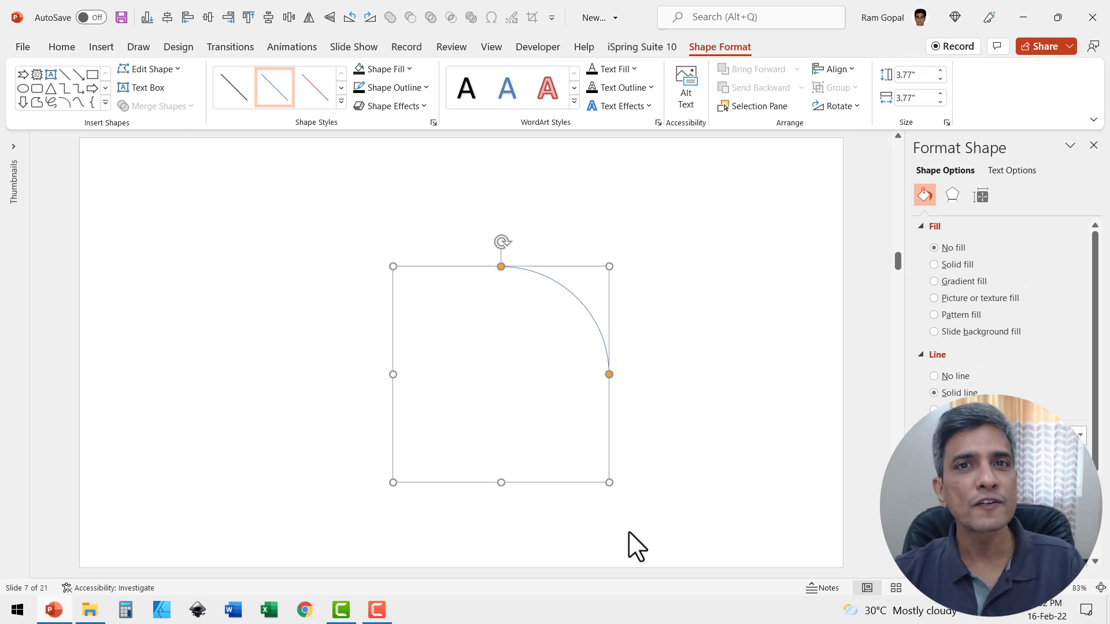
drag(502, 268, 447, 283)
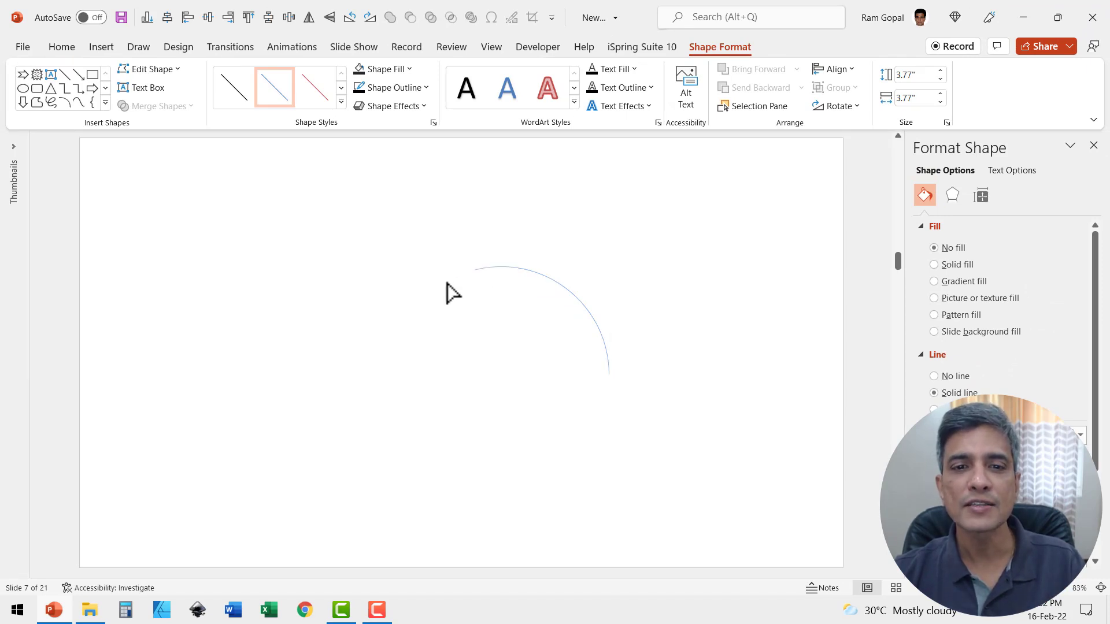
drag(385, 392, 386, 393)
drag(610, 374, 528, 479)
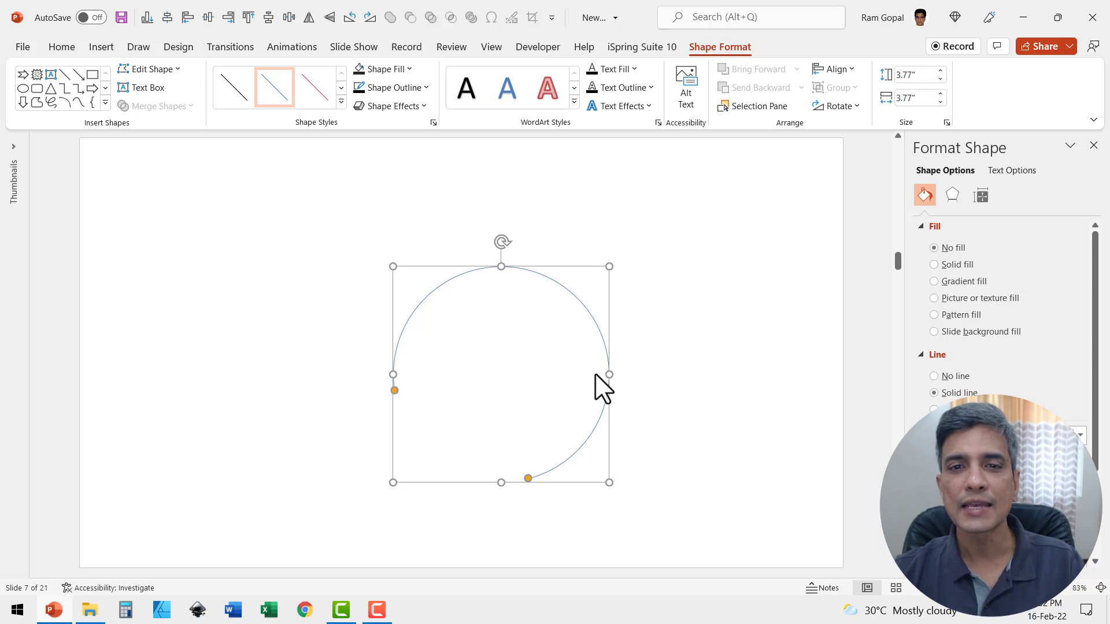
Step: Give the arc a 6 pt black outline
click(420, 88)
mouse_move(398, 309)
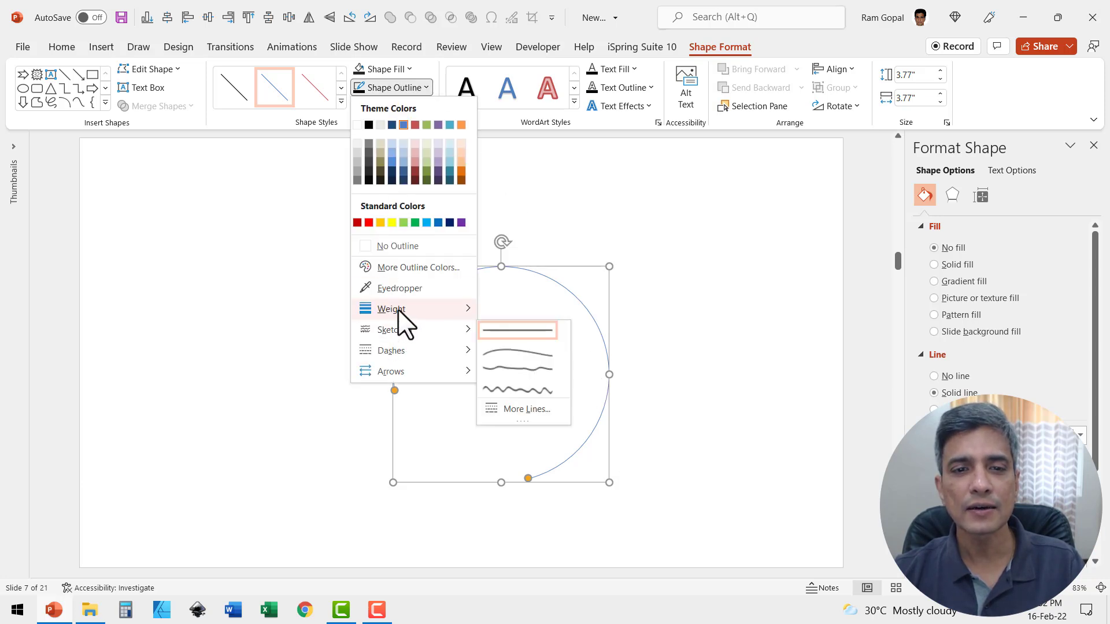
click(535, 458)
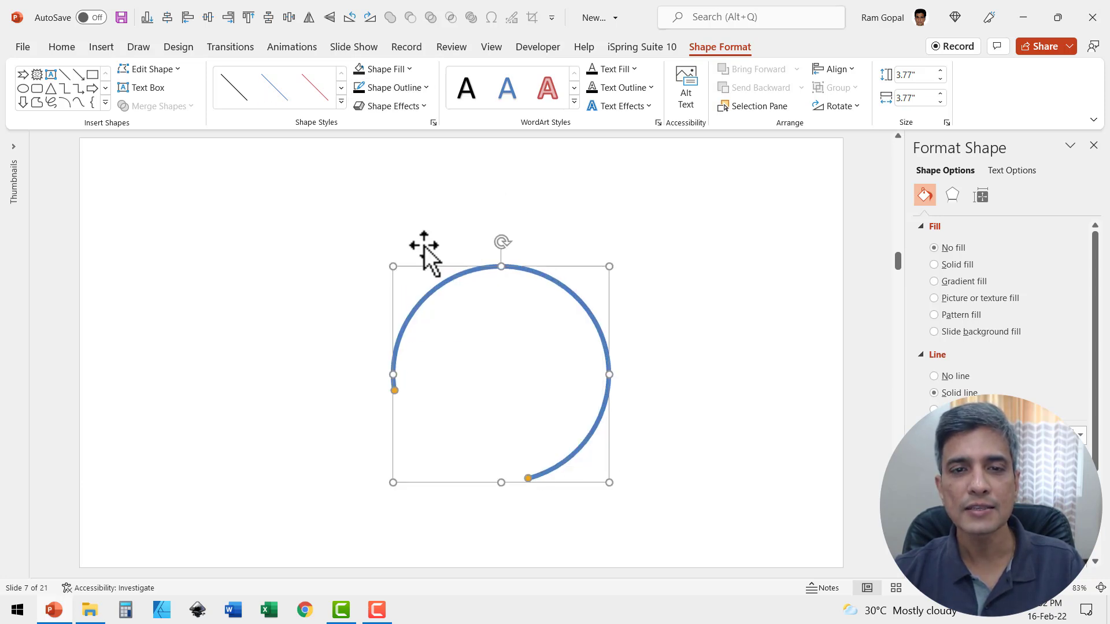
click(393, 88)
click(366, 126)
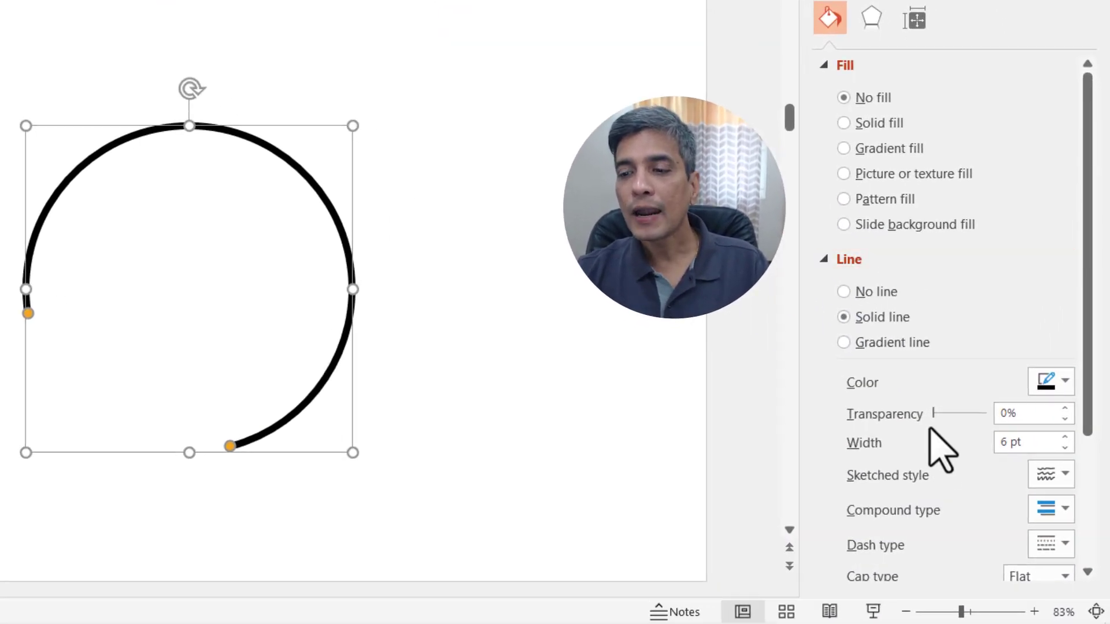
Step: Set the arc's Begin Arrow type to an arrowhead at its left starting end
scroll(942, 453, down, 3)
click(1050, 463)
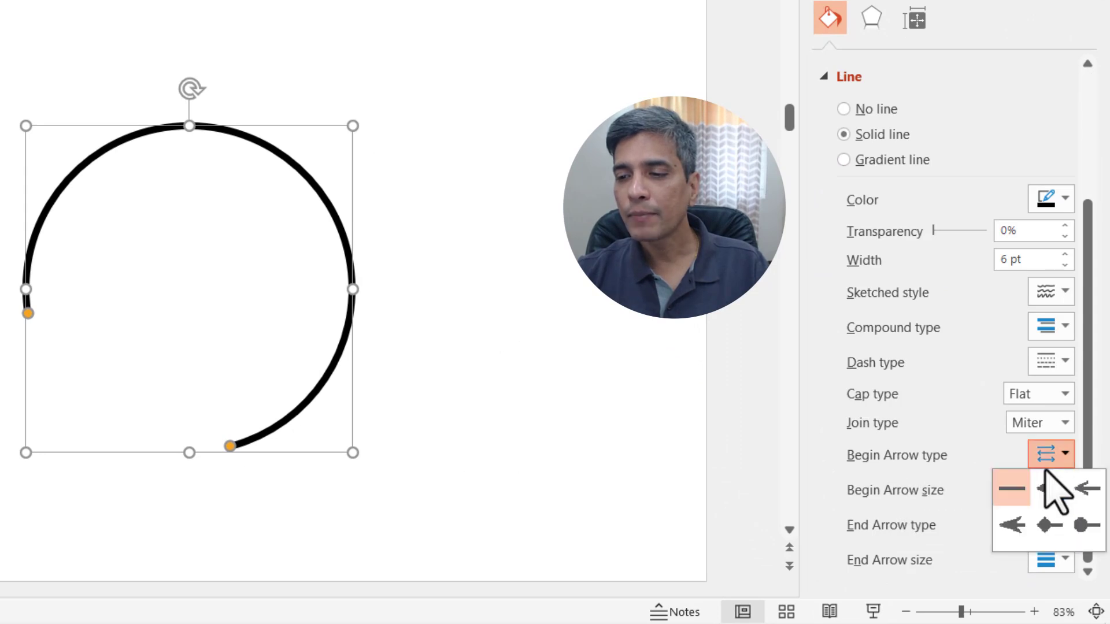
click(1070, 514)
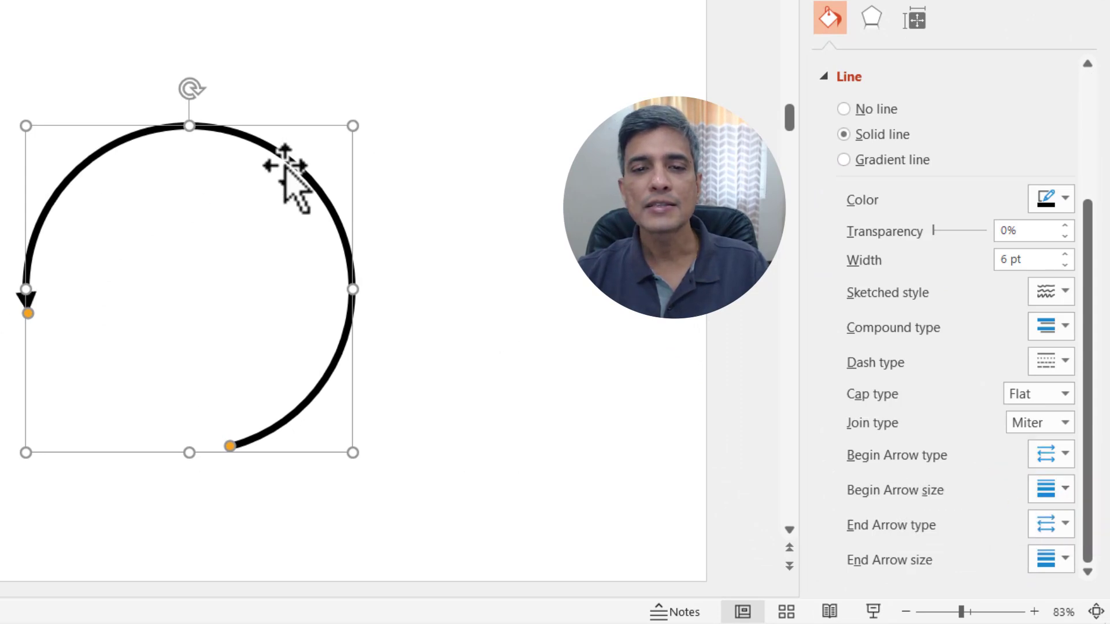